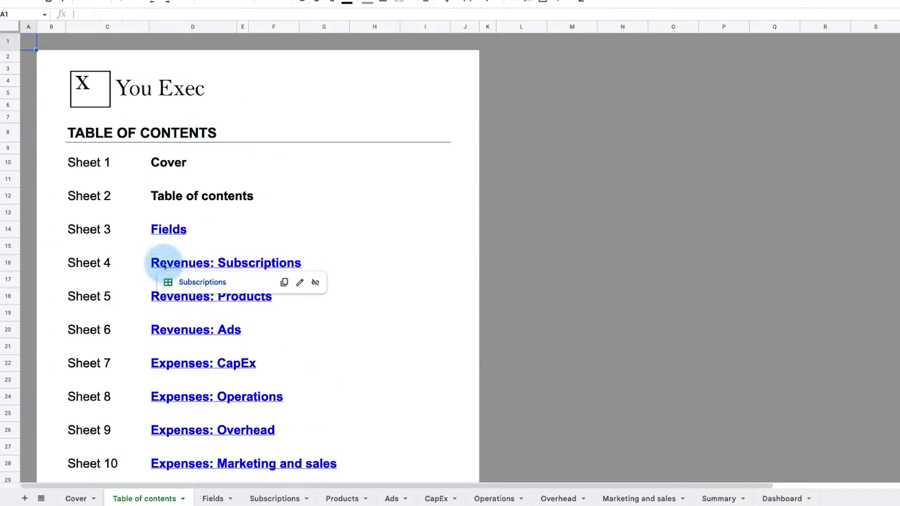
# Tour Subscriptions, Products, Summary and the Dashboard's profit charts, ending on Subscriptions
pyautogui.click(183, 283)
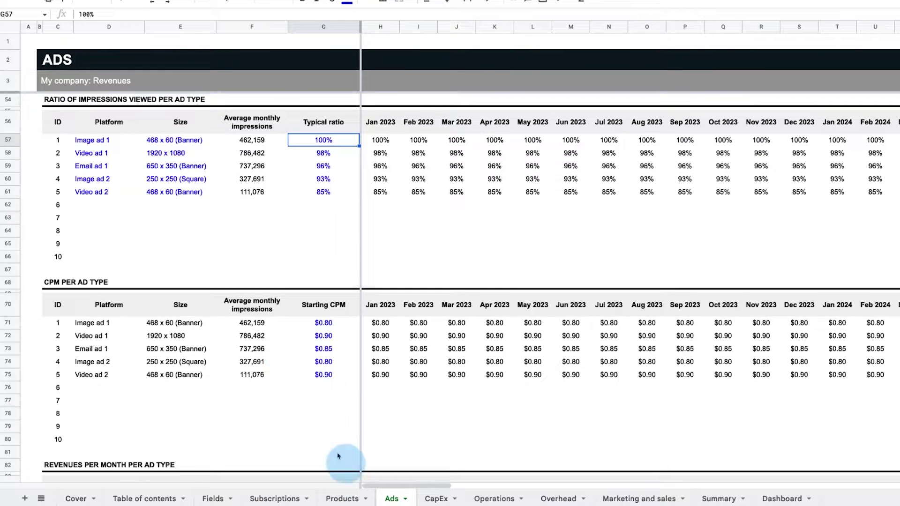
pyautogui.click(347, 498)
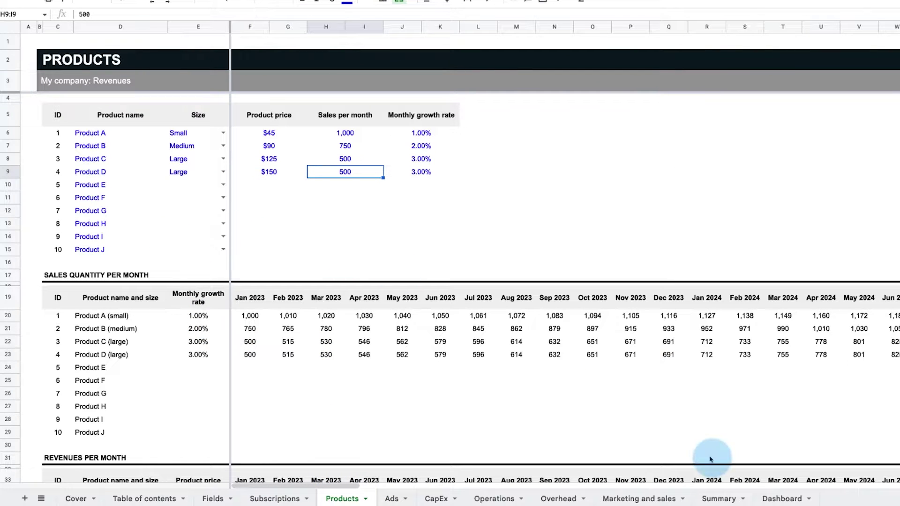
pyautogui.click(719, 499)
pyautogui.click(772, 499)
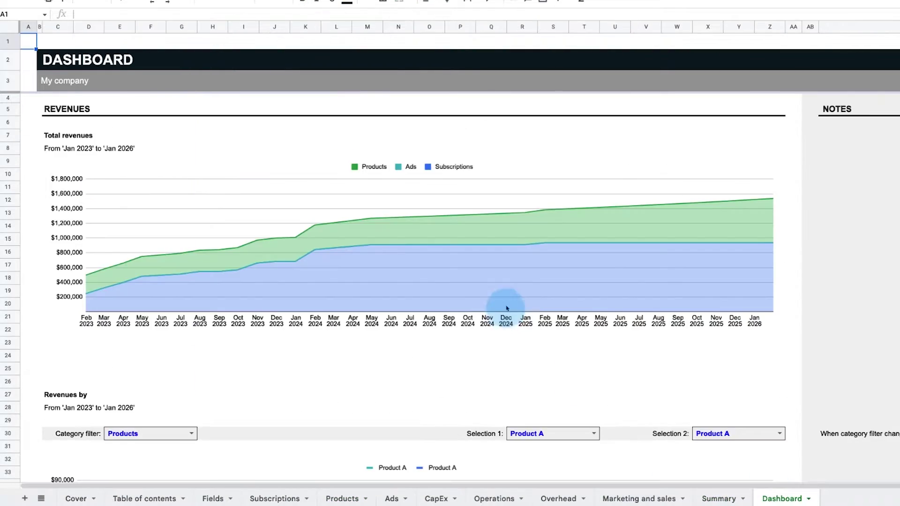
pyautogui.scroll(-12, 508, 305)
pyautogui.scroll(-15, 507, 314)
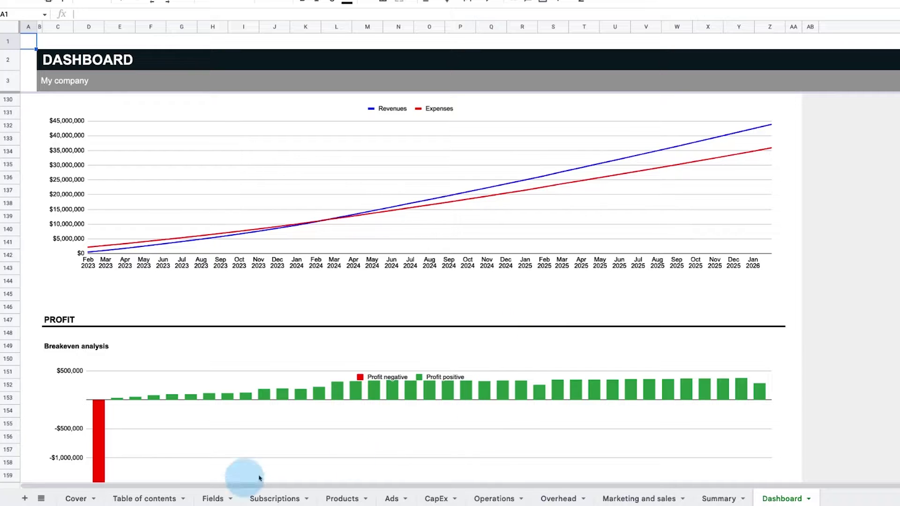
pyautogui.click(272, 499)
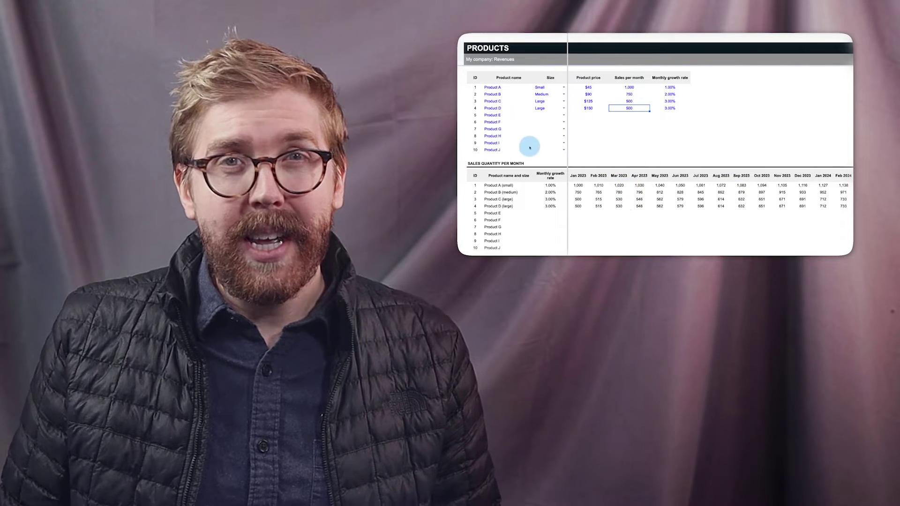
# Scroll up and down through the Products sheet's tables
pyautogui.scroll(-5, 624, 186)
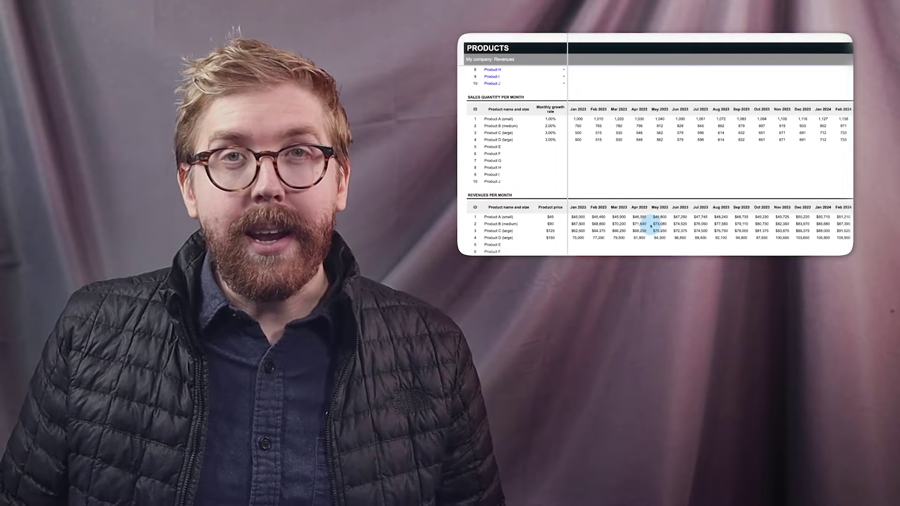
pyautogui.scroll(5, 649, 231)
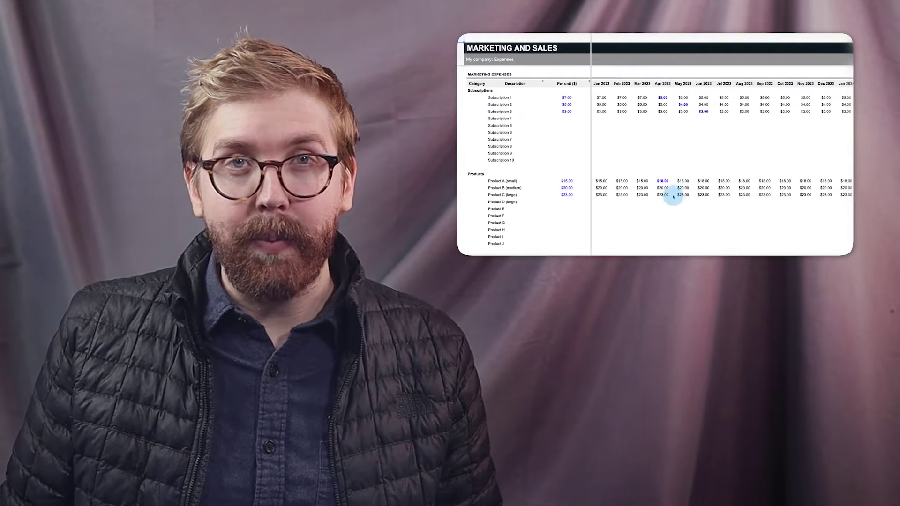
pyautogui.scroll(-10, 691, 202)
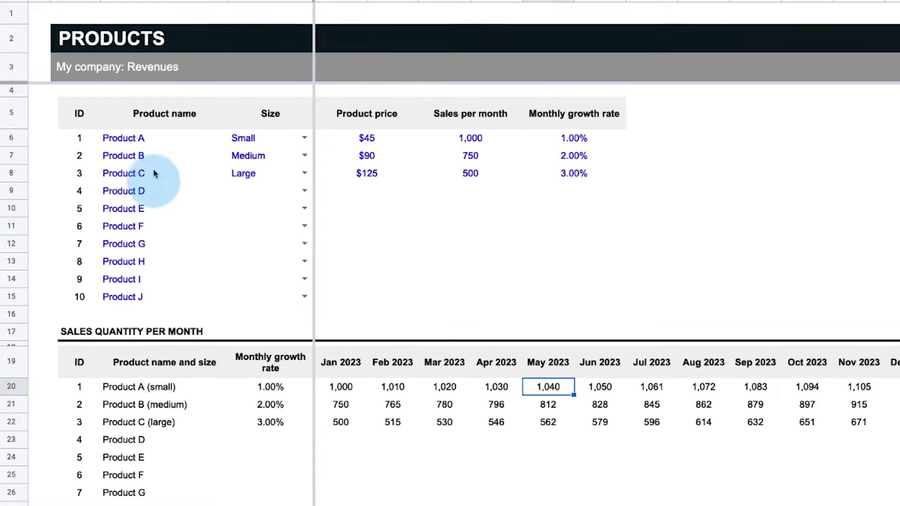
# Inspect Product A's Size choices, price and monthly sales, then scroll down the Products sheet
pyautogui.click(305, 137)
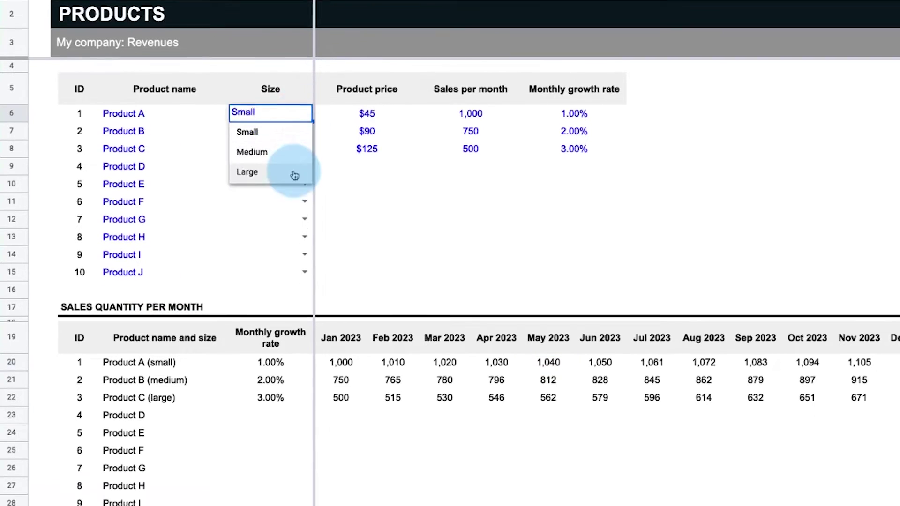
pyautogui.click(367, 138)
pyautogui.click(471, 137)
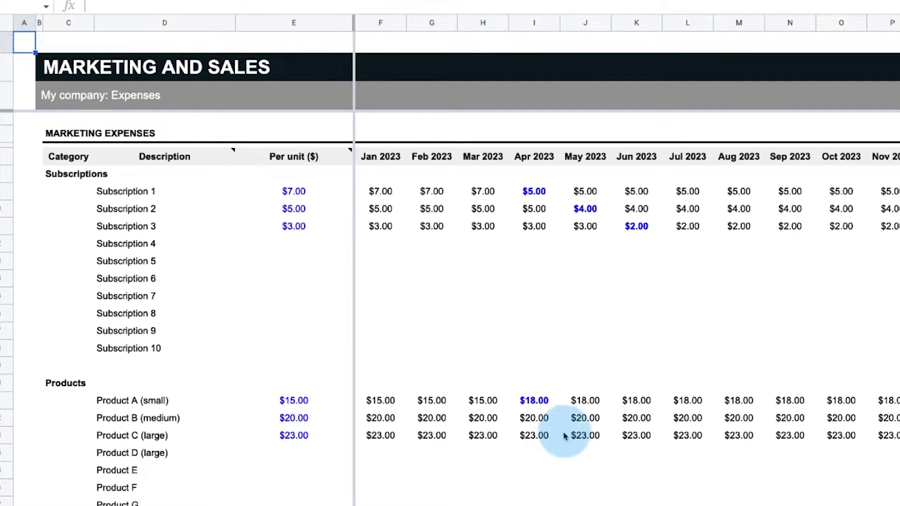
pyautogui.scroll(-10, 627, 446)
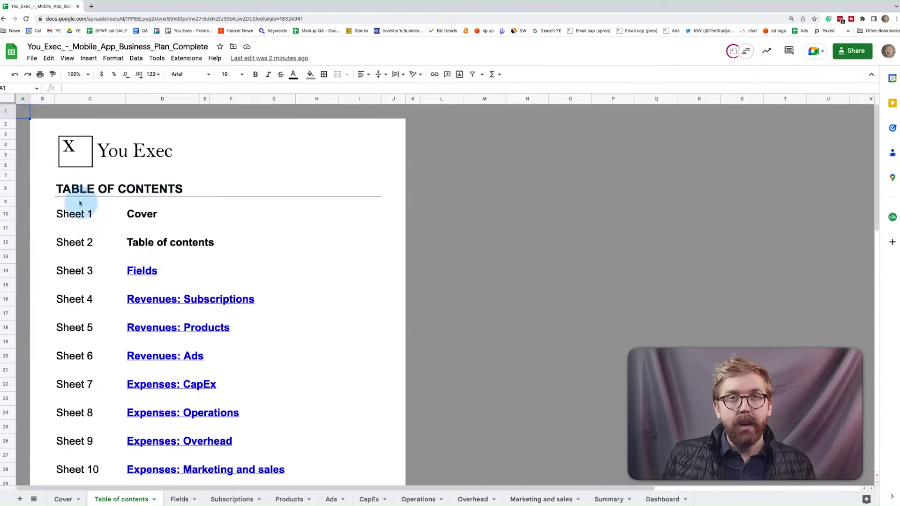
# Jump to the Fields sheet from the table of contents and start typing 'My com' as company name
pyautogui.click(152, 270)
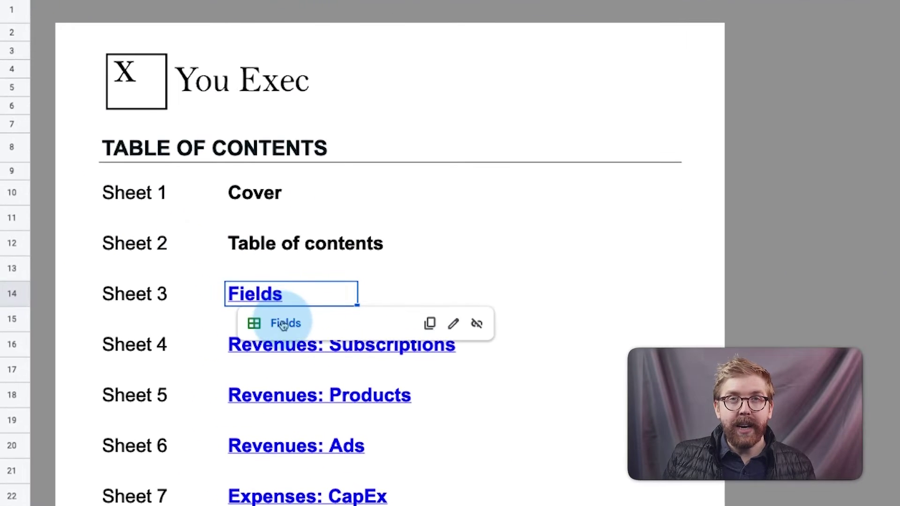
pyautogui.click(283, 324)
pyautogui.click(359, 205)
pyautogui.write('M')
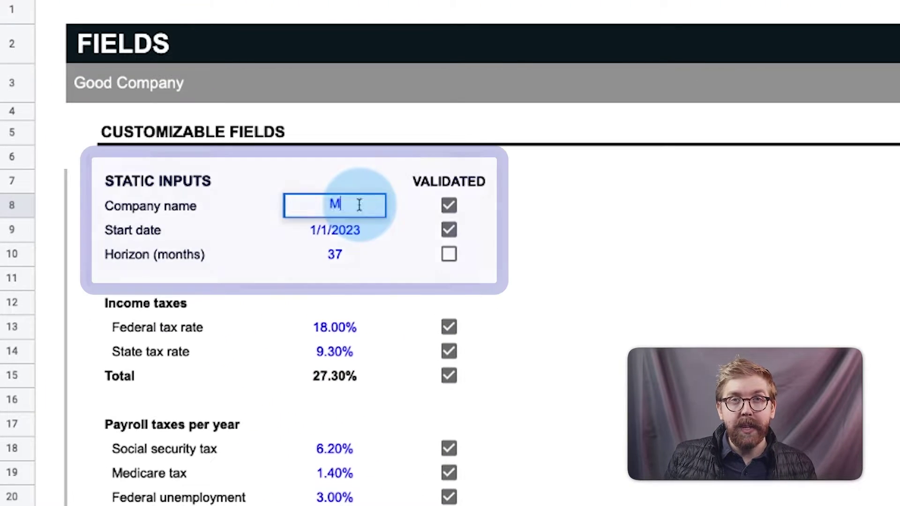
pyautogui.write('y com')
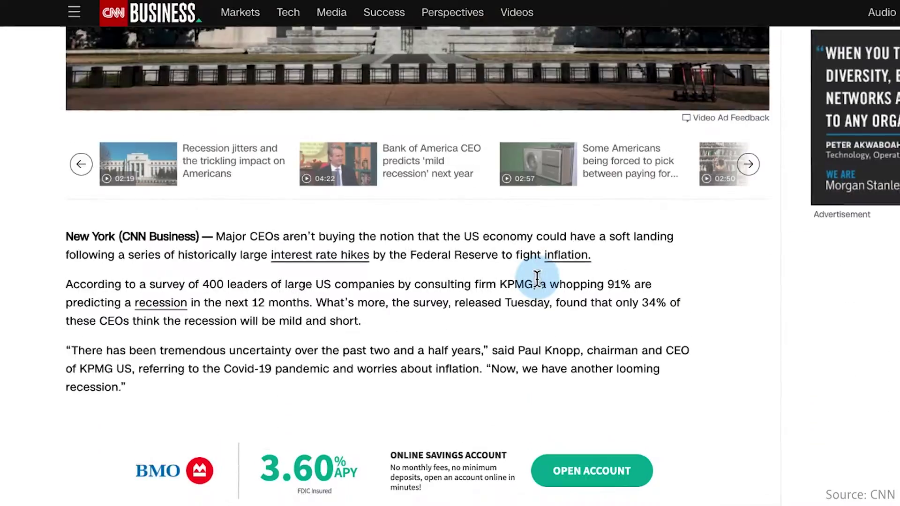
# Highlight CNN's 91% of CEOs recession line and Finmark's up to 36 months runway advice
pyautogui.moveTo(538, 284); pyautogui.dragTo(311, 315)
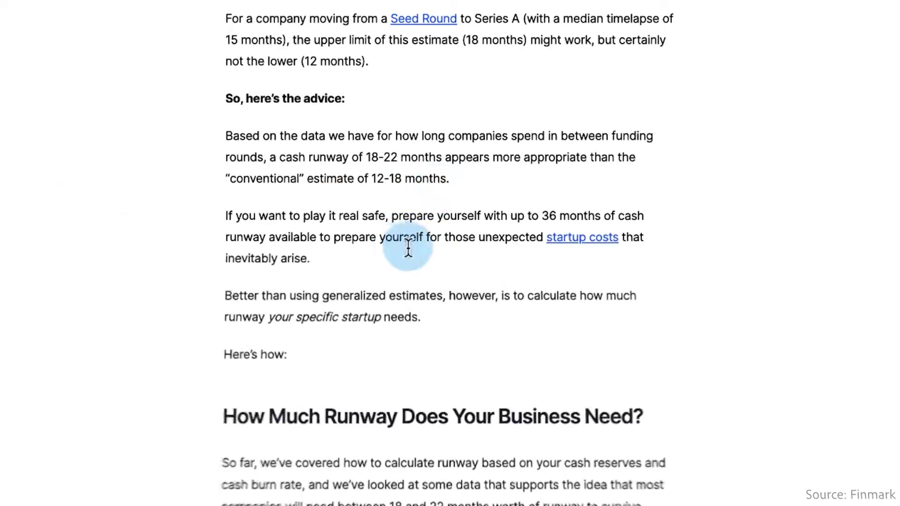
pyautogui.moveTo(457, 183); pyautogui.dragTo(210, 177)
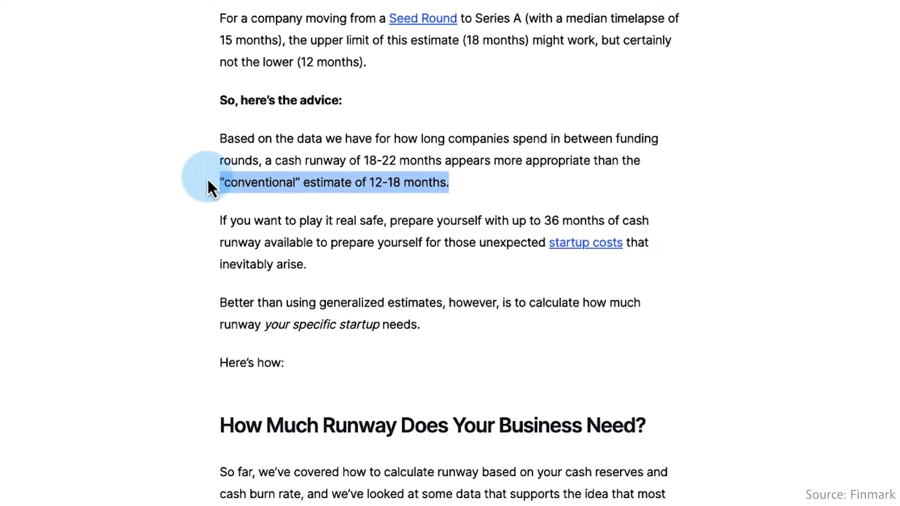
pyautogui.click(330, 272)
pyautogui.moveTo(330, 271); pyautogui.dragTo(209, 238)
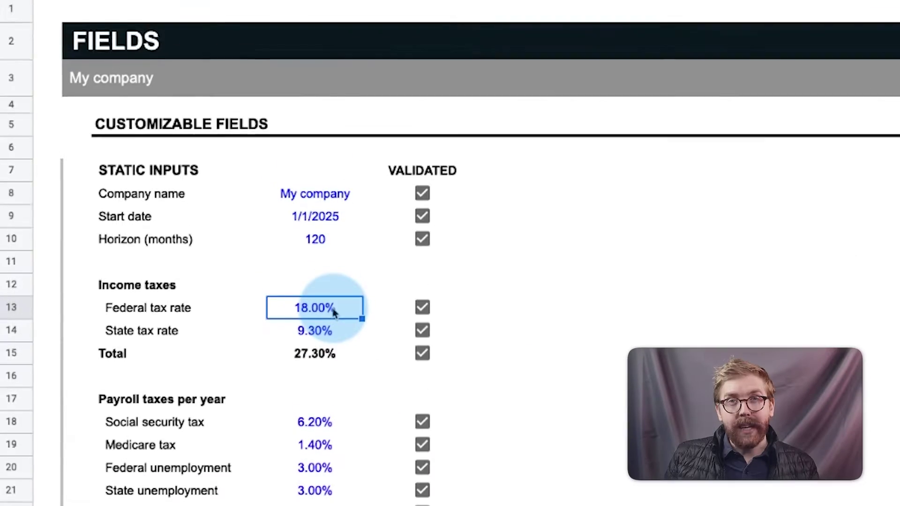
# Review the Social security tax, Marketplace fee, Inventory fee and Return rate inputs on Fields
pyautogui.press('Down')
pyautogui.press('Down')
pyautogui.press('Down')
pyautogui.press('Down')
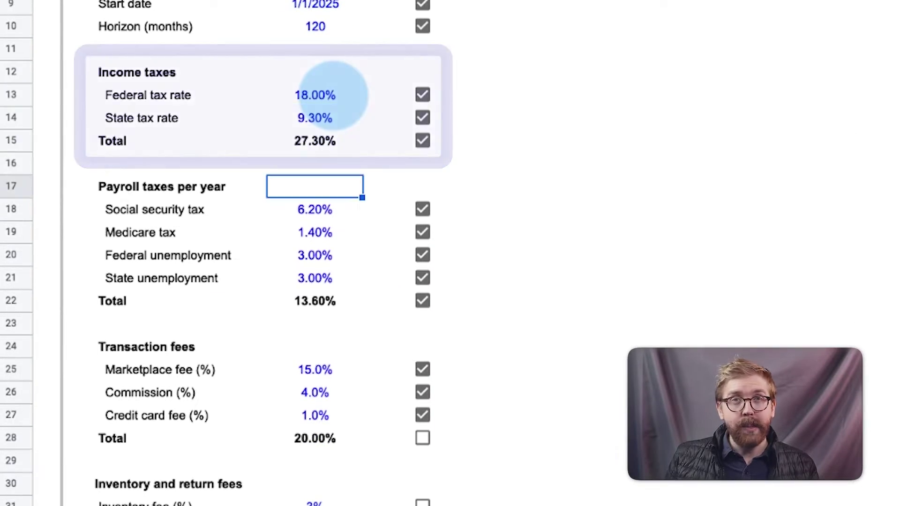
pyautogui.press('Down')
pyautogui.click(338, 372)
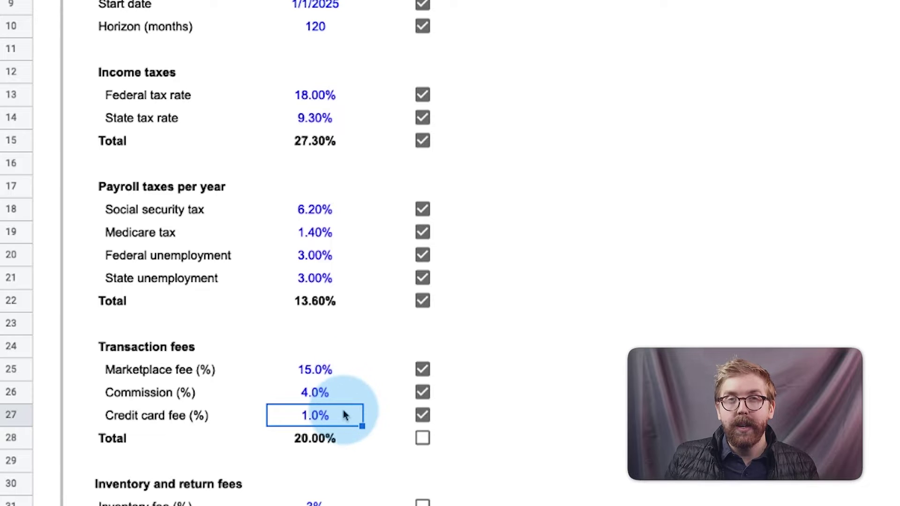
pyautogui.scroll(-5, 347, 442)
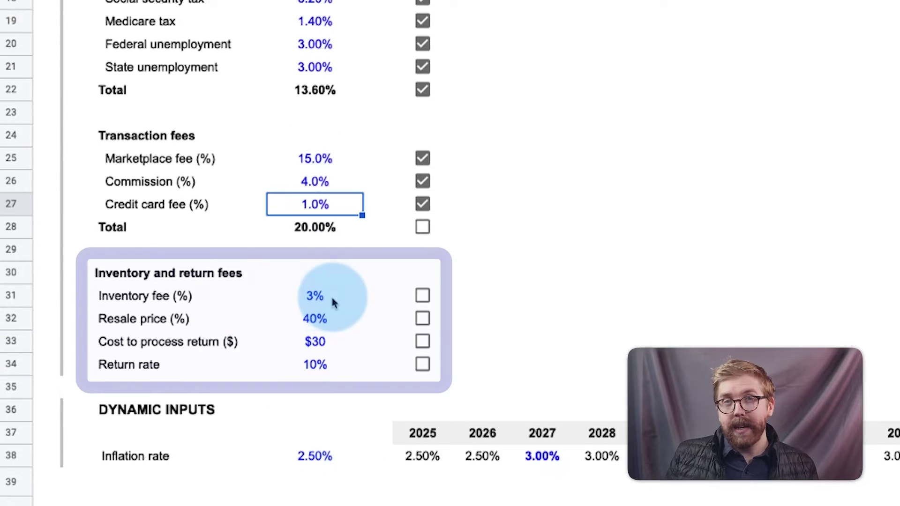
pyautogui.click(330, 301)
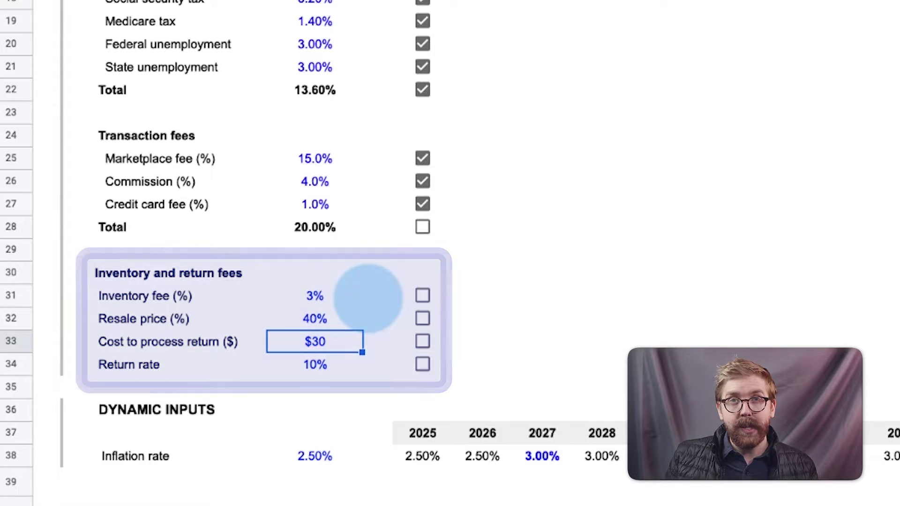
pyautogui.press('Down')
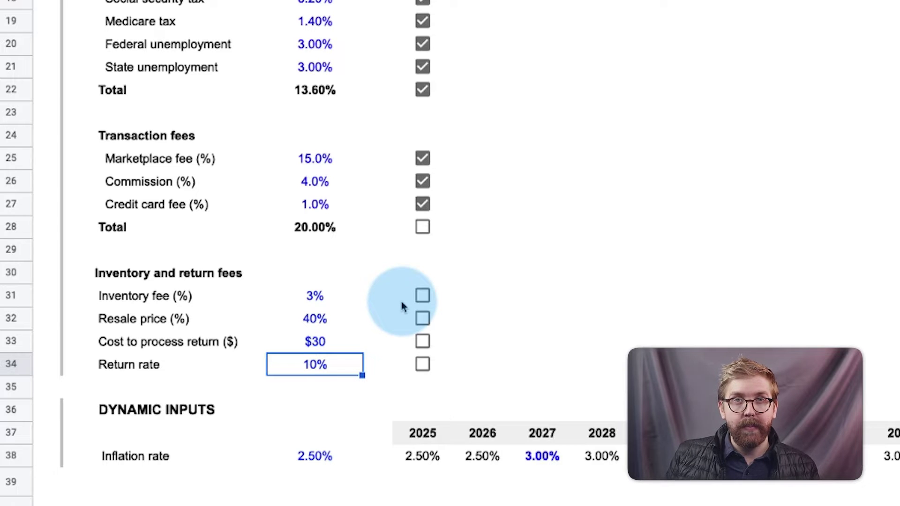
# Set the inflation rate to 3.50% for 2025 and 4.50% for 2030
pyautogui.click(422, 456)
pyautogui.write('3.5%')
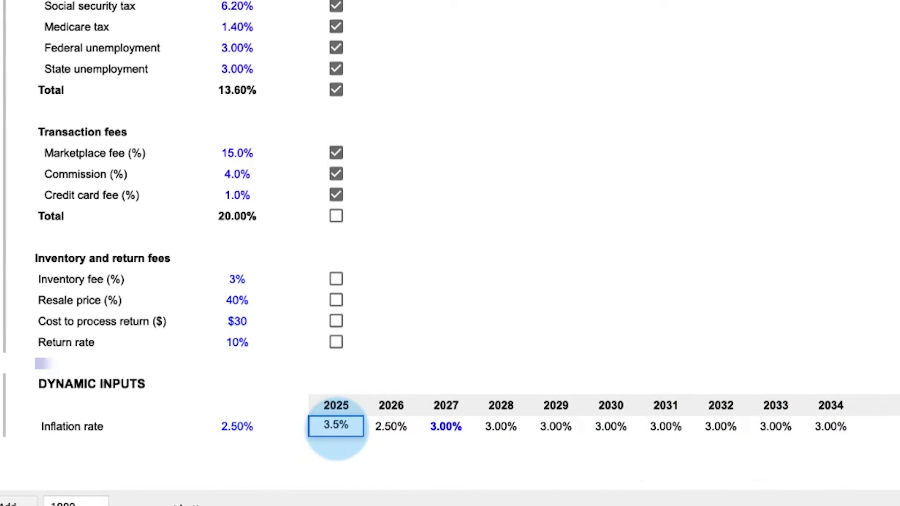
pyautogui.press('Return')
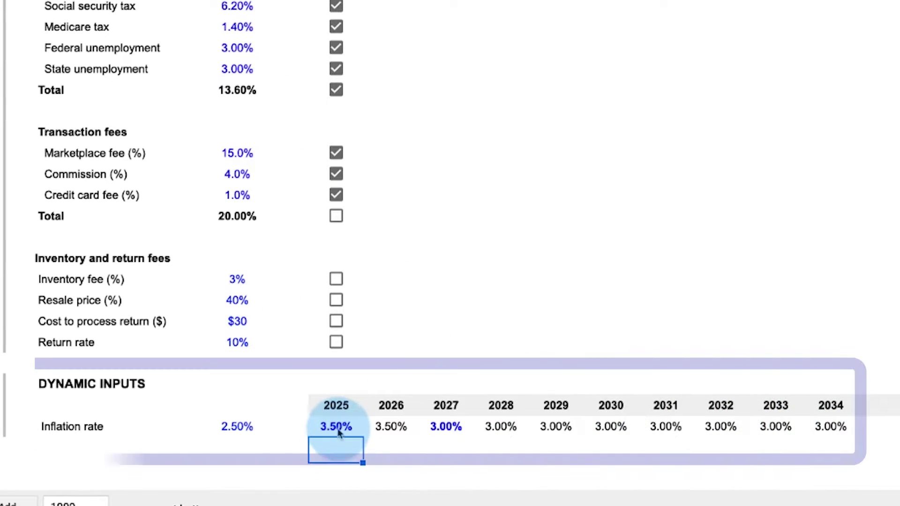
pyautogui.click(611, 427)
pyautogui.write('4.5%')
pyautogui.press('Return')
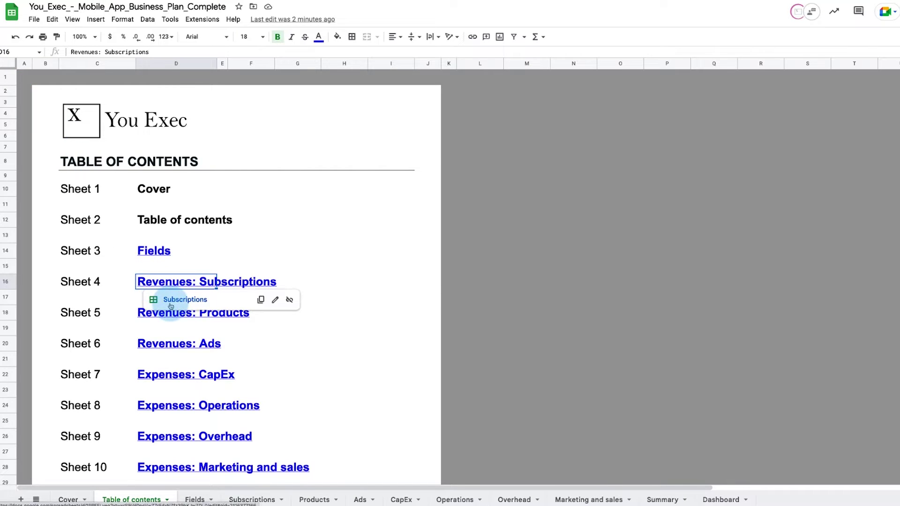
# Visit the Subscriptions, Products, Ads and Dashboard sheets, ending back on Subscriptions
pyautogui.click(170, 307)
pyautogui.click(249, 496)
pyautogui.click(302, 501)
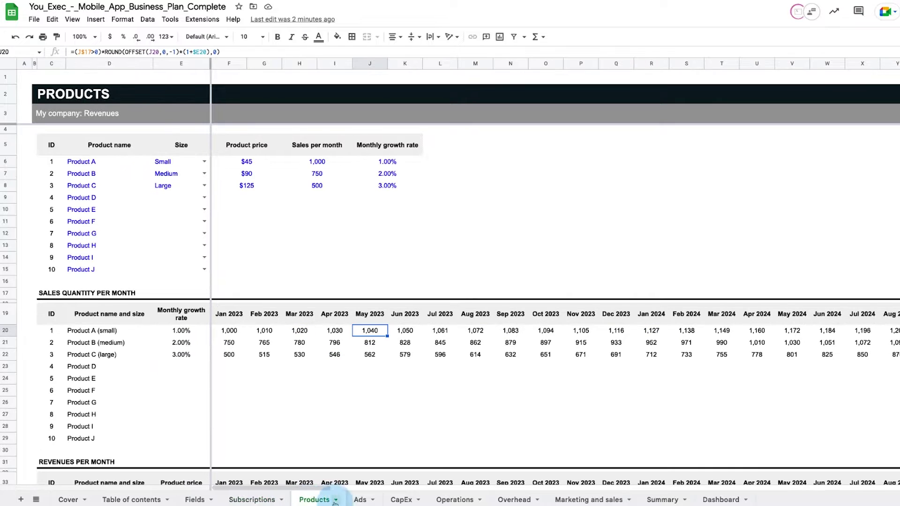
pyautogui.click(359, 501)
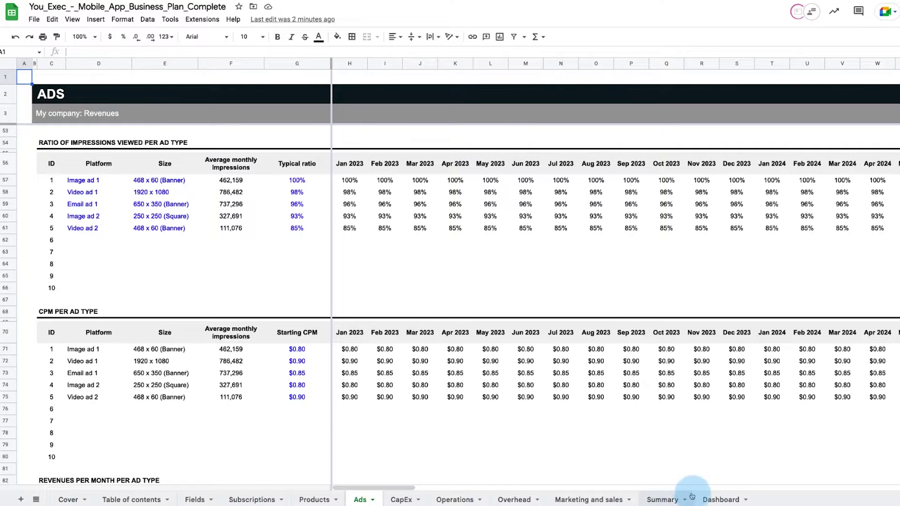
pyautogui.click(716, 499)
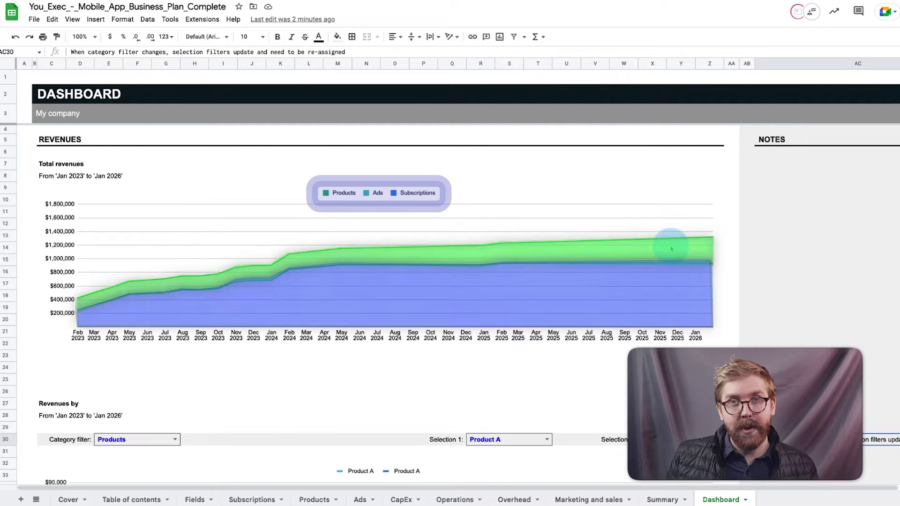
pyautogui.click(252, 499)
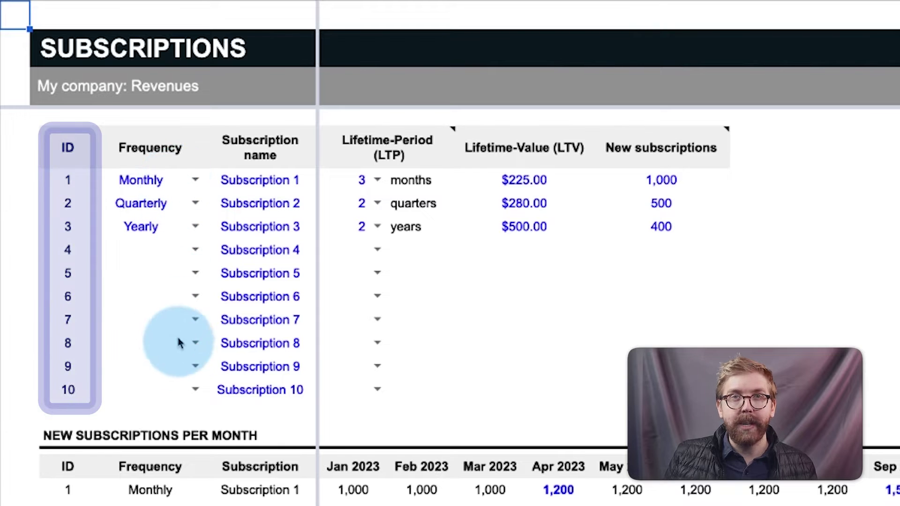
# Check the Frequency and lifetime-period choices, the $225.00 LTV and the 1,000 and 400 new subscriptions
pyautogui.click(195, 179)
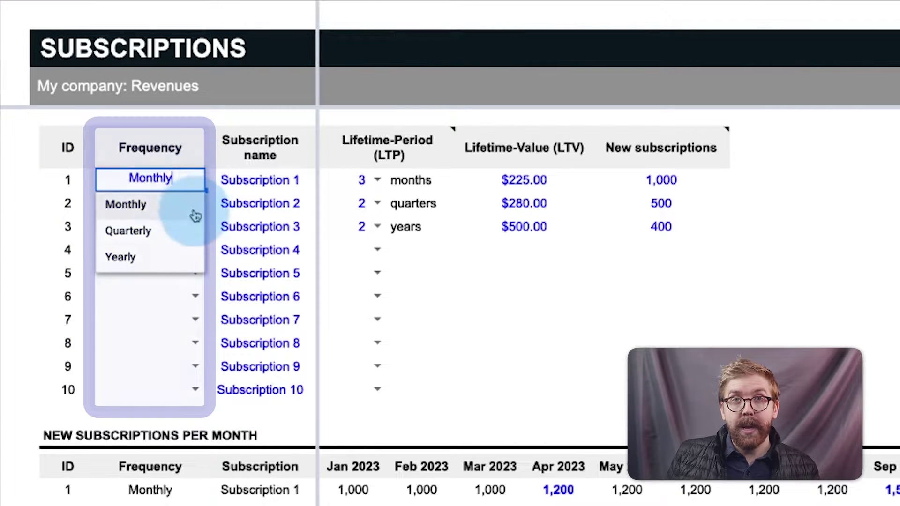
pyautogui.click(378, 180)
pyautogui.click(429, 182)
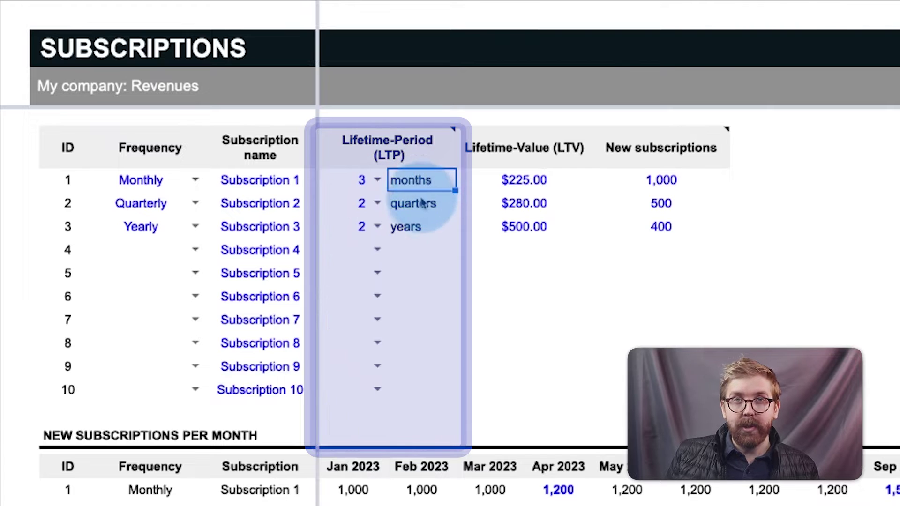
pyautogui.click(424, 203)
pyautogui.click(422, 228)
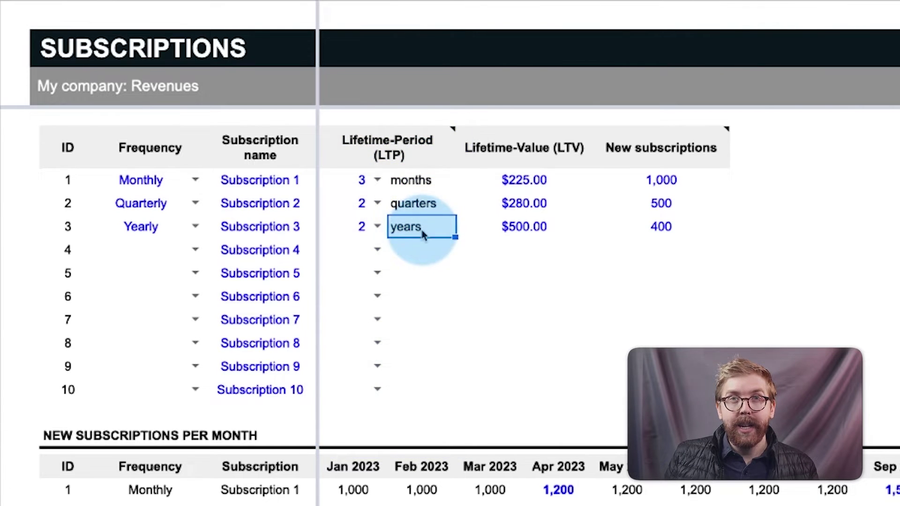
pyautogui.click(532, 181)
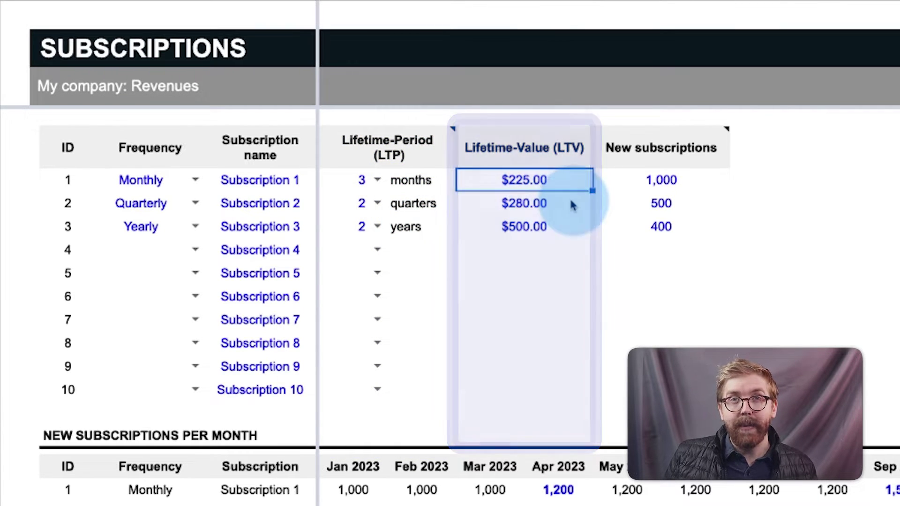
pyautogui.click(663, 181)
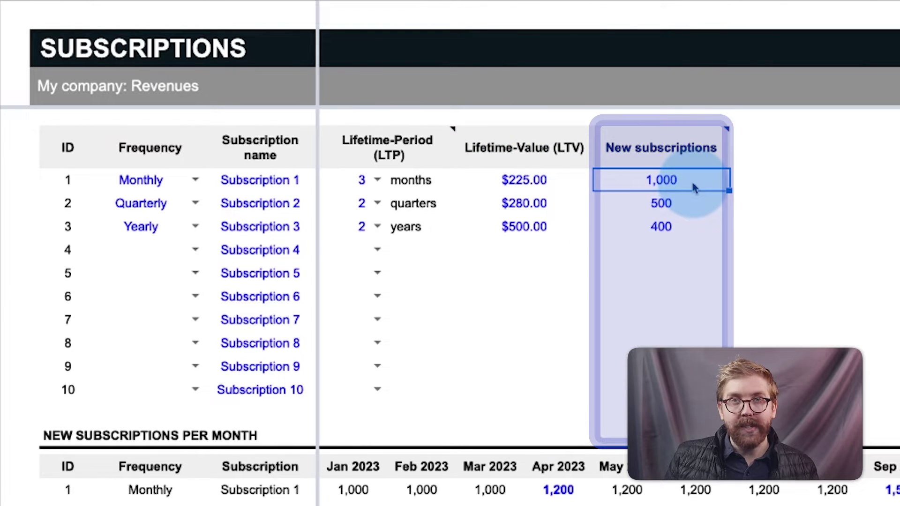
pyautogui.click(701, 230)
# Scroll down to the Revenues table and inspect a Subscription 2 monthly revenue value
pyautogui.scroll(-5, 428, 432)
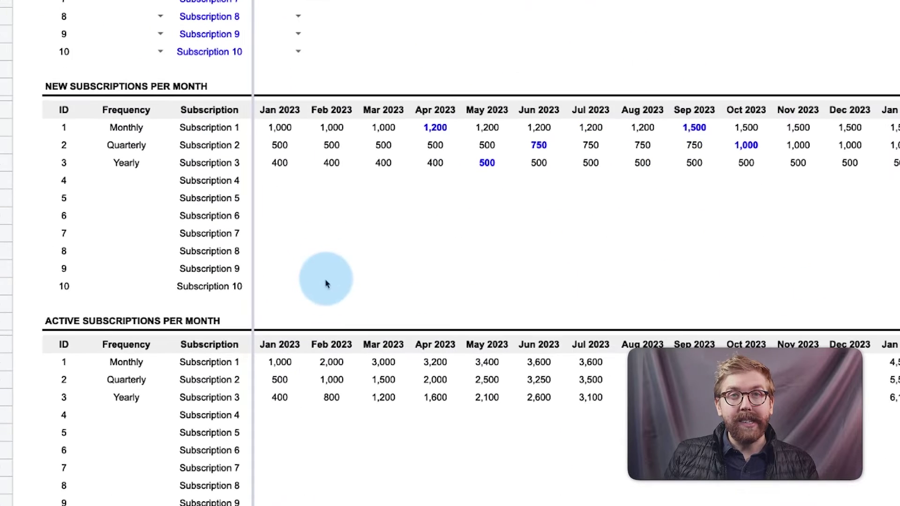
pyautogui.scroll(-2, 326, 284)
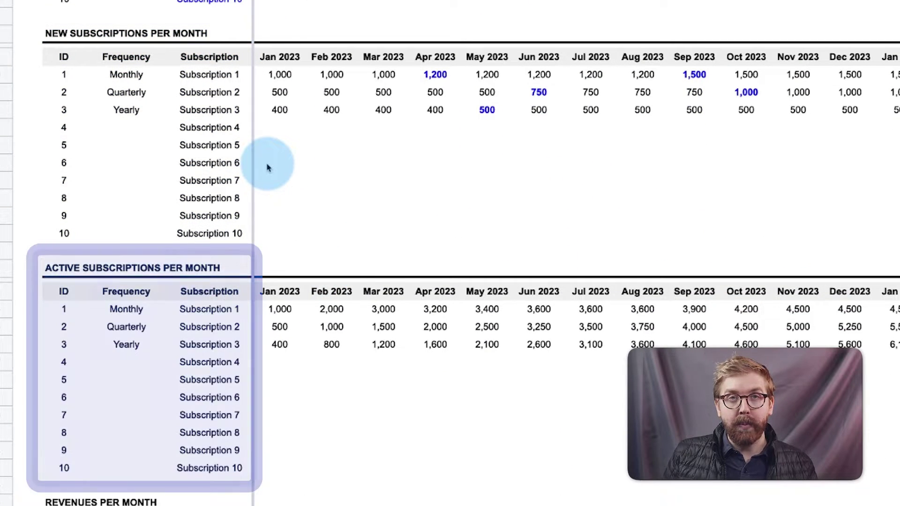
pyautogui.scroll(-5, 153, 314)
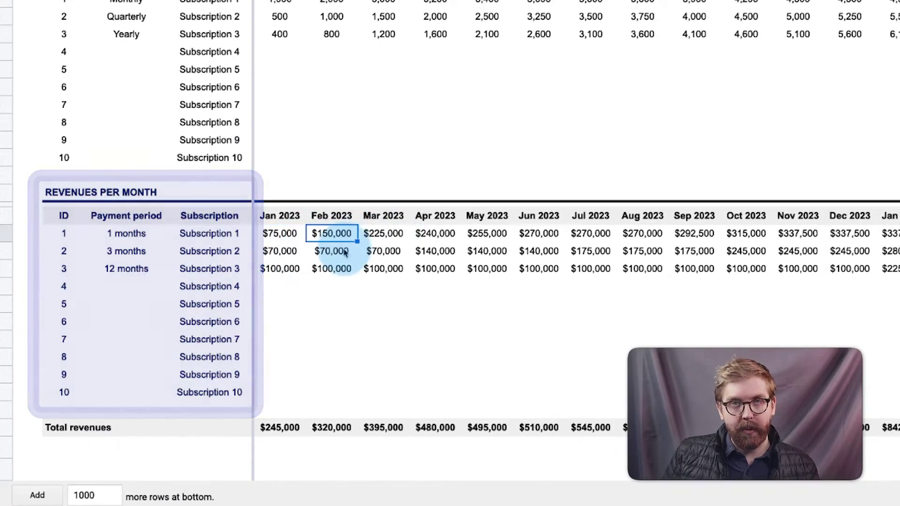
pyautogui.click(383, 250)
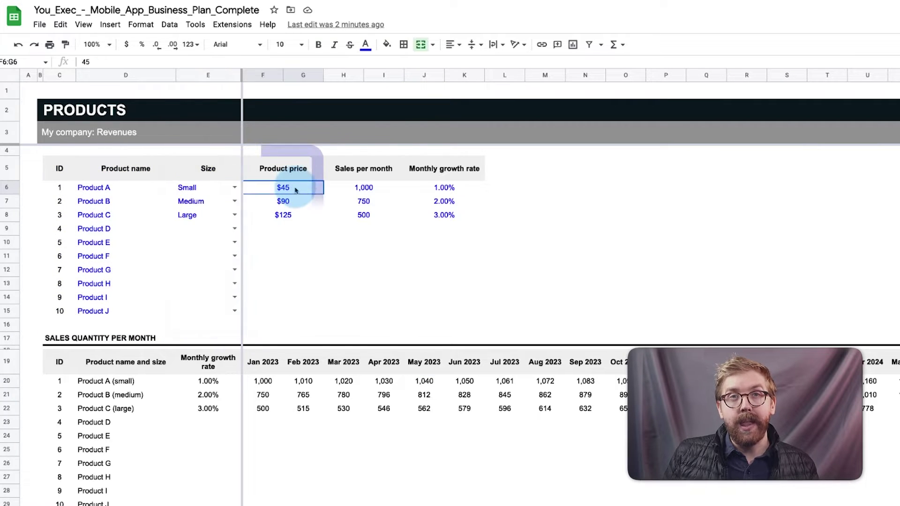
# Check Product A's 1,000 monthly sales and Product D's price cell, then go to the Ads sheet
pyautogui.click(385, 190)
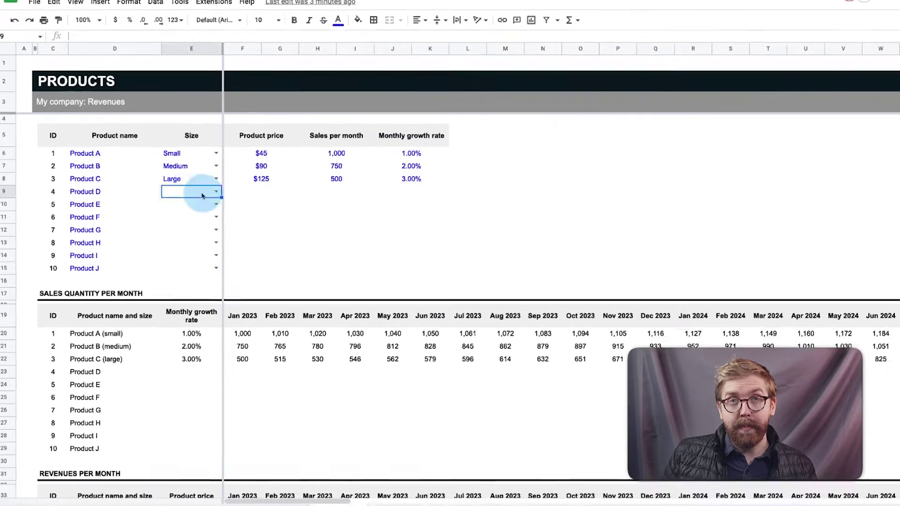
pyautogui.click(291, 230)
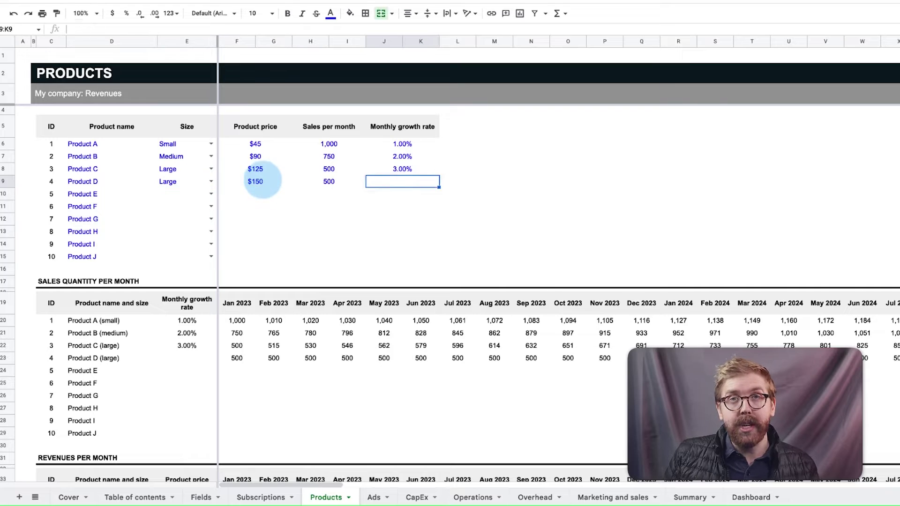
pyautogui.scroll(-3, 268, 378)
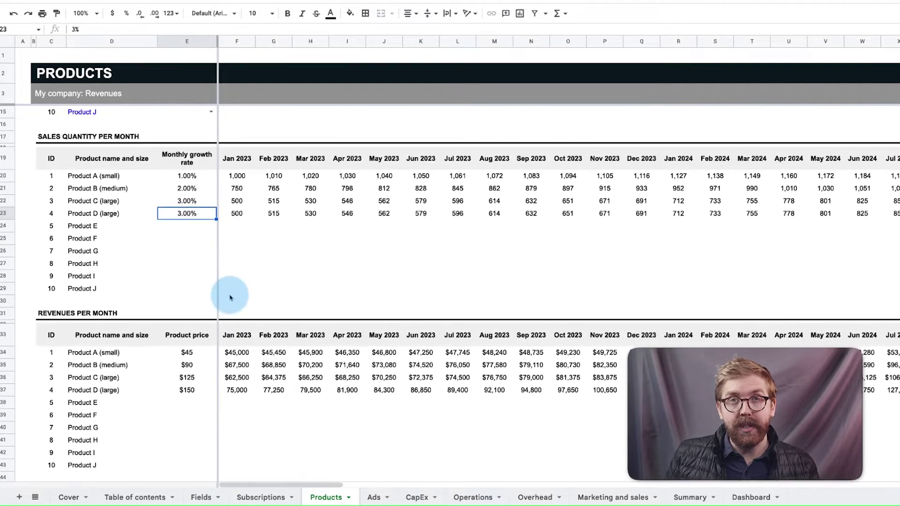
pyautogui.scroll(3, 244, 370)
pyautogui.click(374, 497)
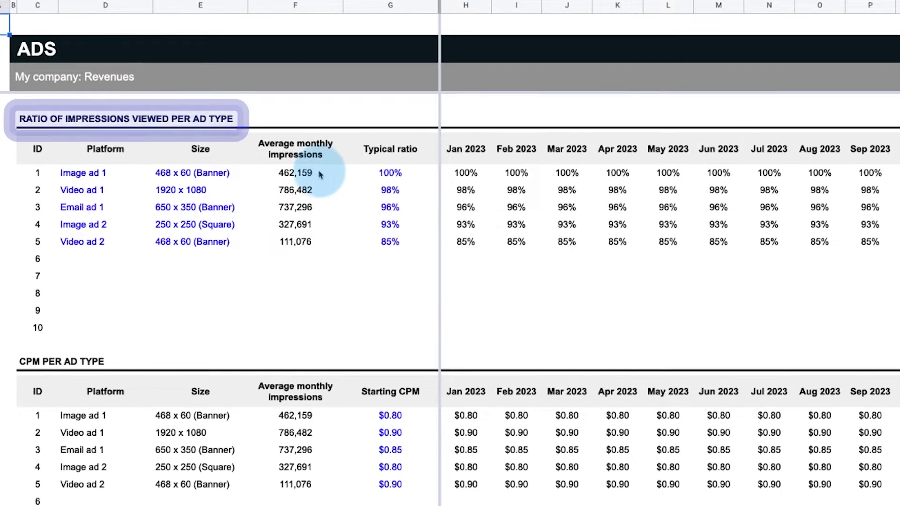
# Select Image ad 1's 100% typical ratio and scroll through the CPM and revenue tables
pyautogui.click(390, 173)
pyautogui.scroll(-5, 400, 249)
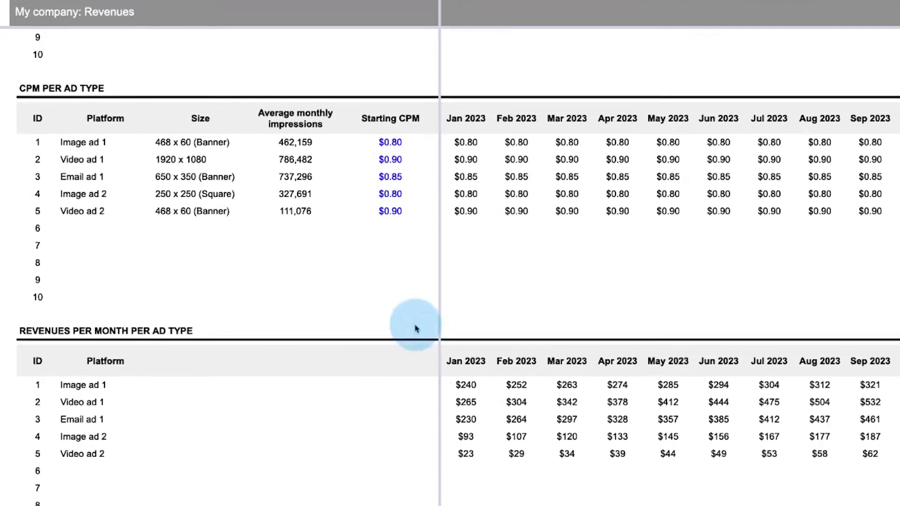
pyautogui.scroll(-3, 465, 333)
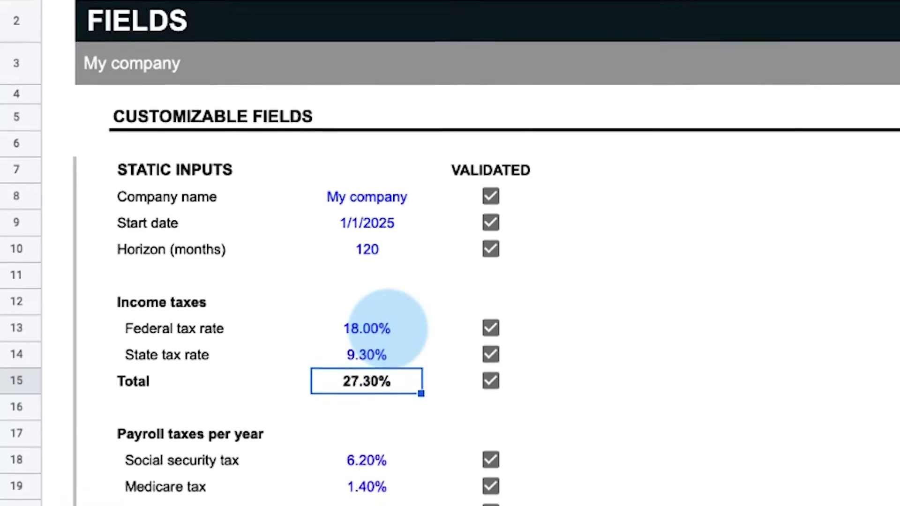
# Leave the Revenue vs Expenses chart, pass through the Ads sheet and land on Products
pyautogui.press('Down')
pyautogui.press('Down')
pyautogui.press('Down')
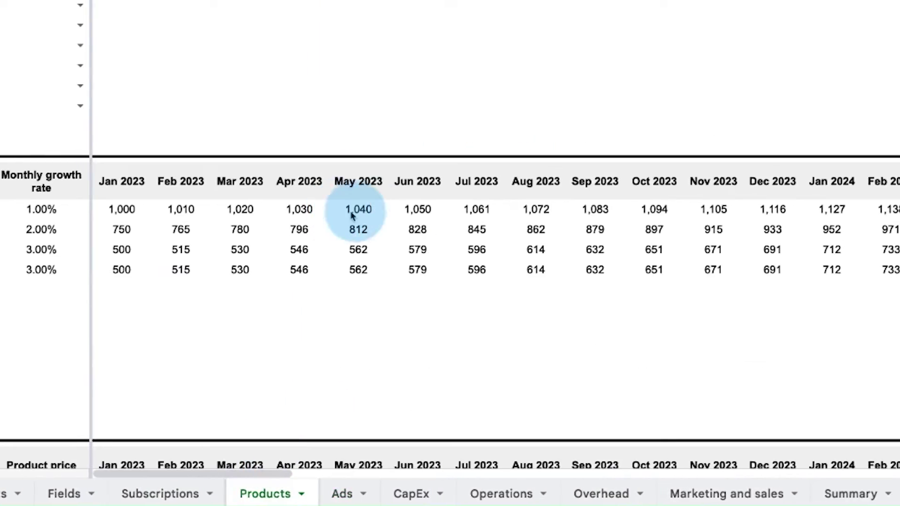
pyautogui.write('2500')
pyautogui.click(353, 213)
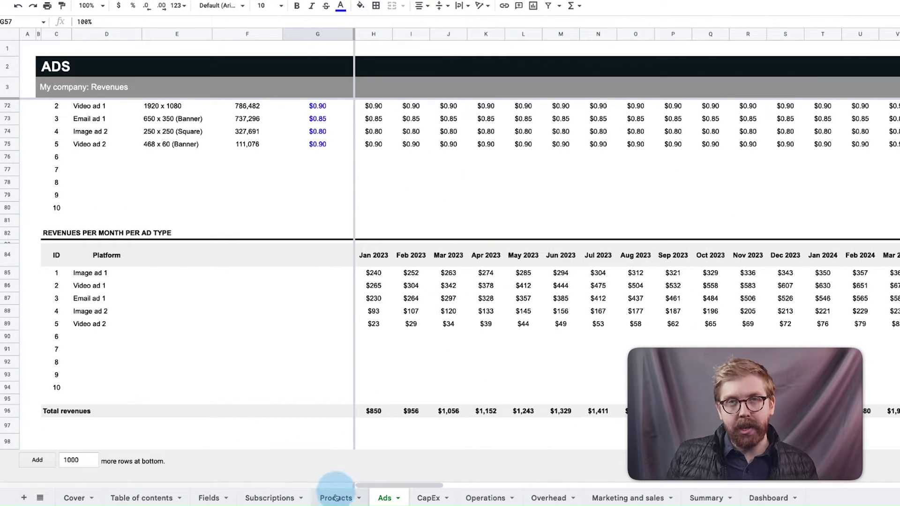
pyautogui.click(336, 498)
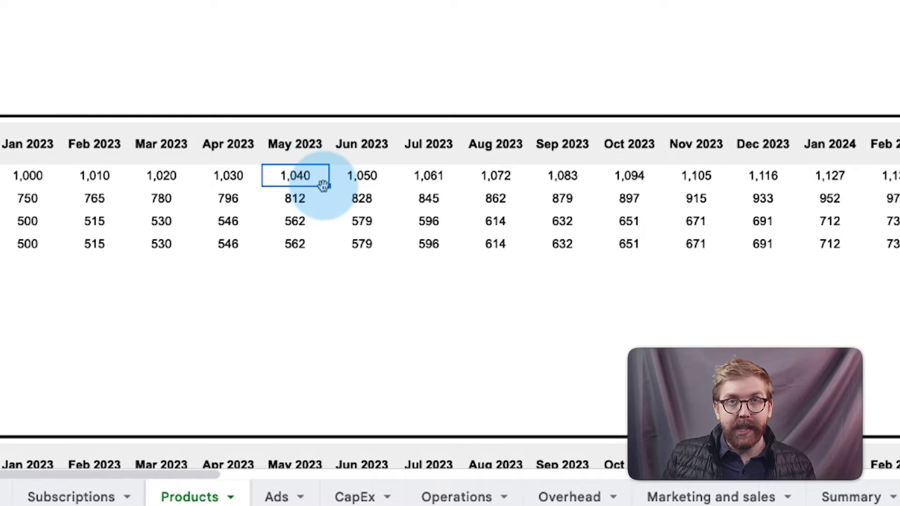
# Enter 2,500 as Product A's May 2023 sales quantity
pyautogui.write('2500')
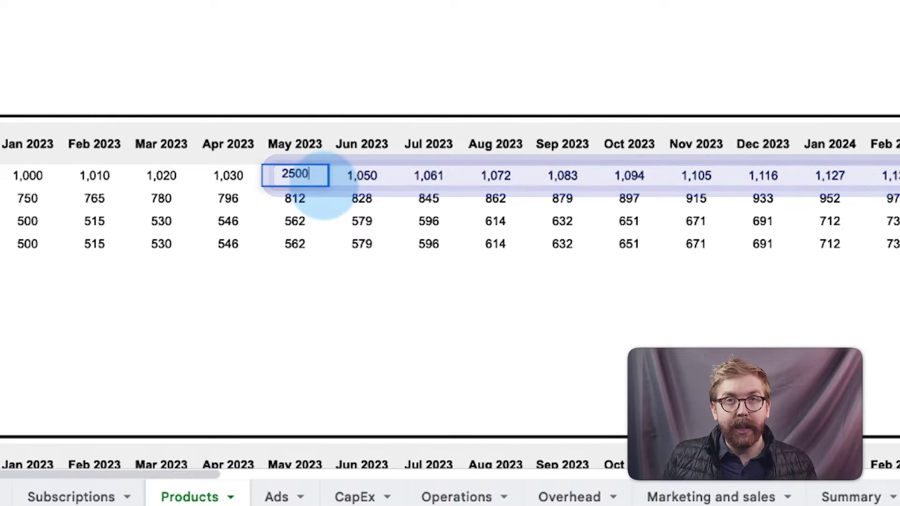
pyautogui.press('Return')
pyautogui.click(299, 180)
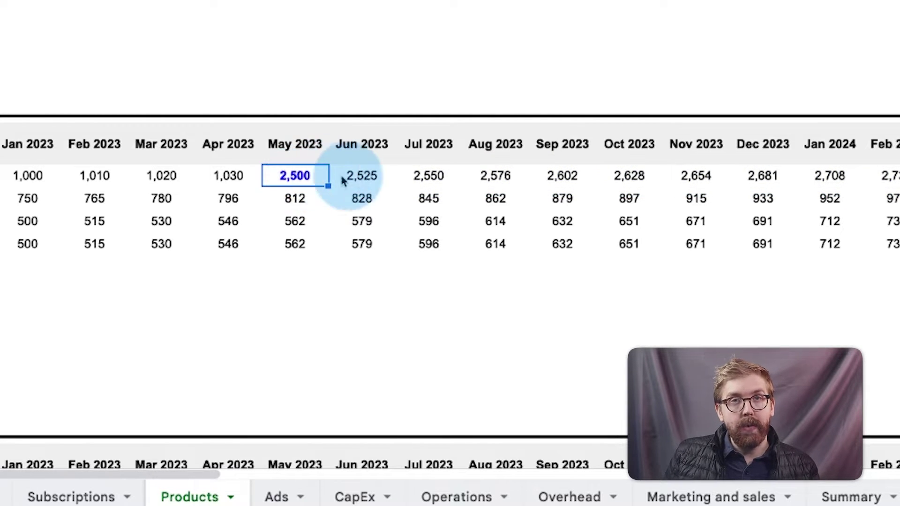
# Review the recalculated Jun–Sep 2023 sales, with June now at 2,525
pyautogui.click(368, 181)
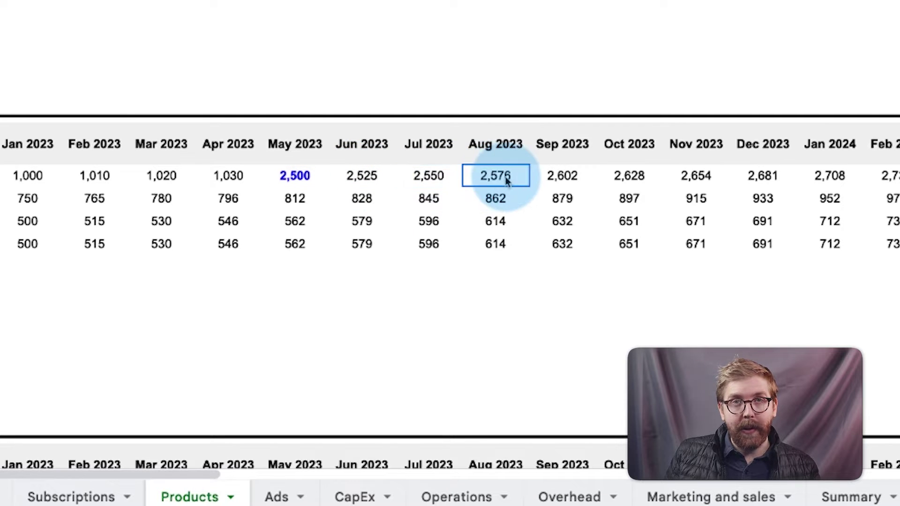
pyautogui.click(561, 180)
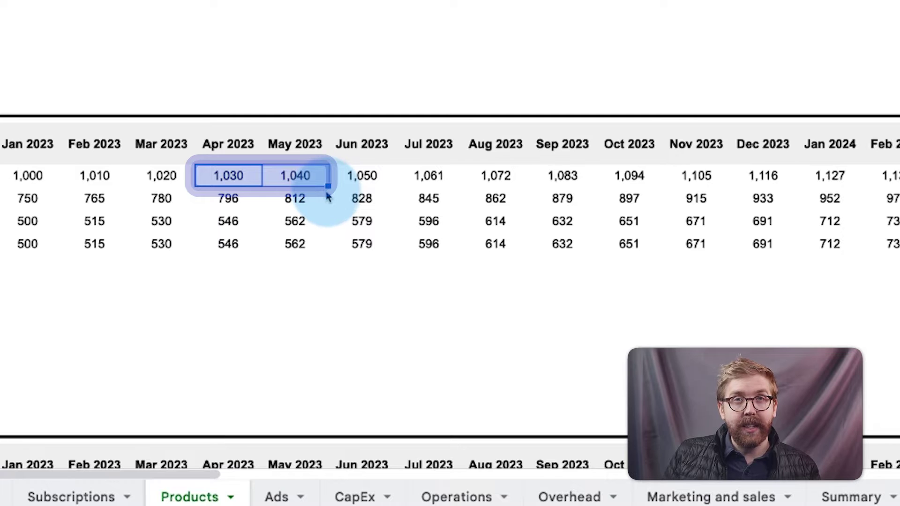
pyautogui.click(353, 181)
pyautogui.click(428, 181)
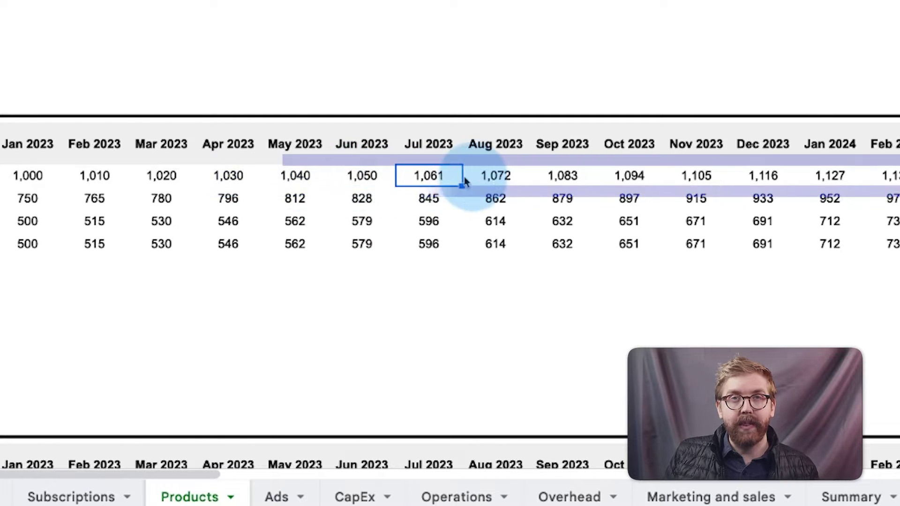
pyautogui.click(514, 181)
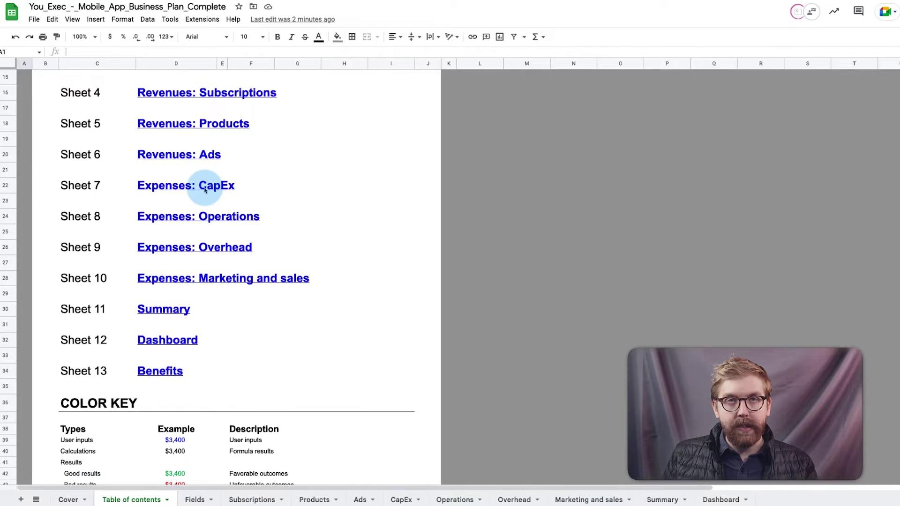
# Open CapEx from its link and flip through the Operations, Overhead and Marketing sheets
pyautogui.click(173, 203)
pyautogui.hotkey('ctrl', 'shift', 'pagedown')
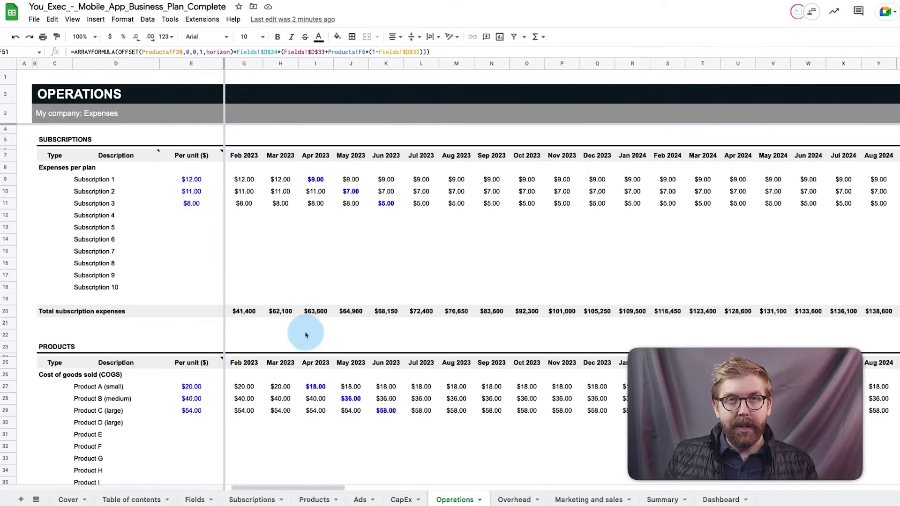
pyautogui.click(516, 500)
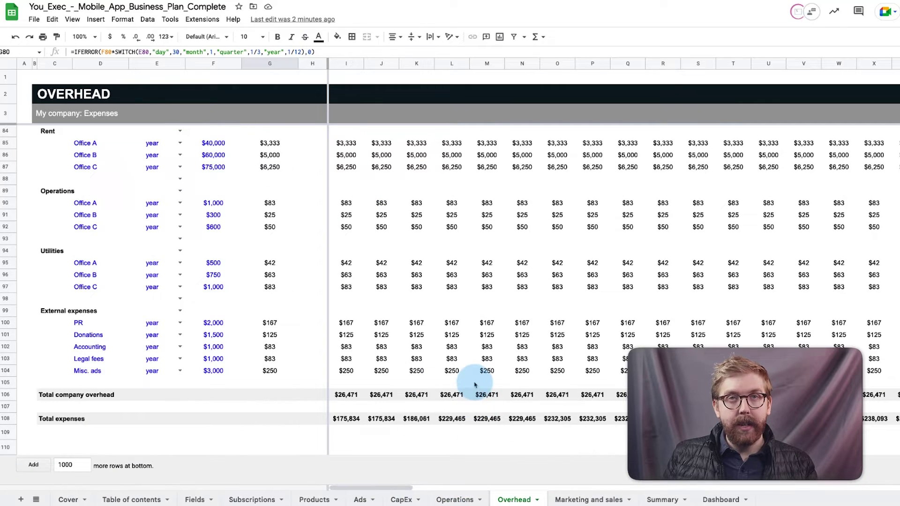
pyautogui.click(569, 498)
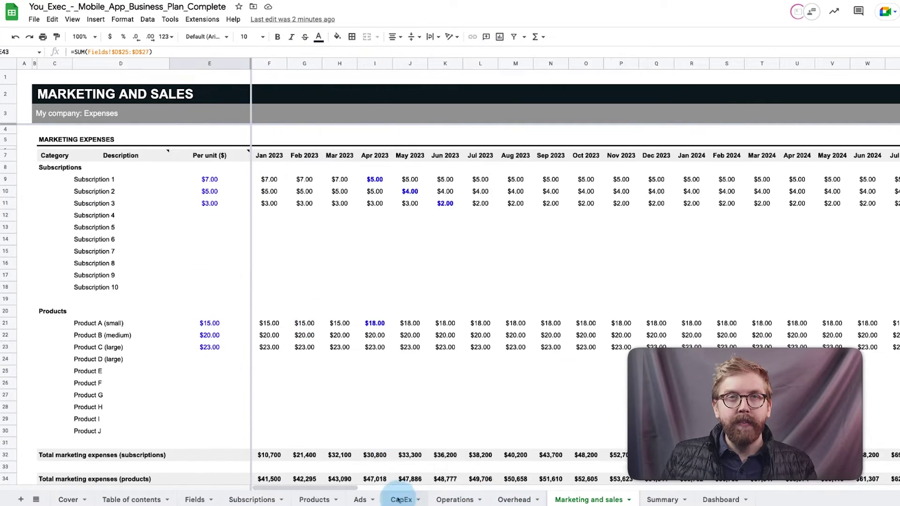
# Review the Equipment item's Type choices on CapEx before returning to Operations
pyautogui.click(400, 500)
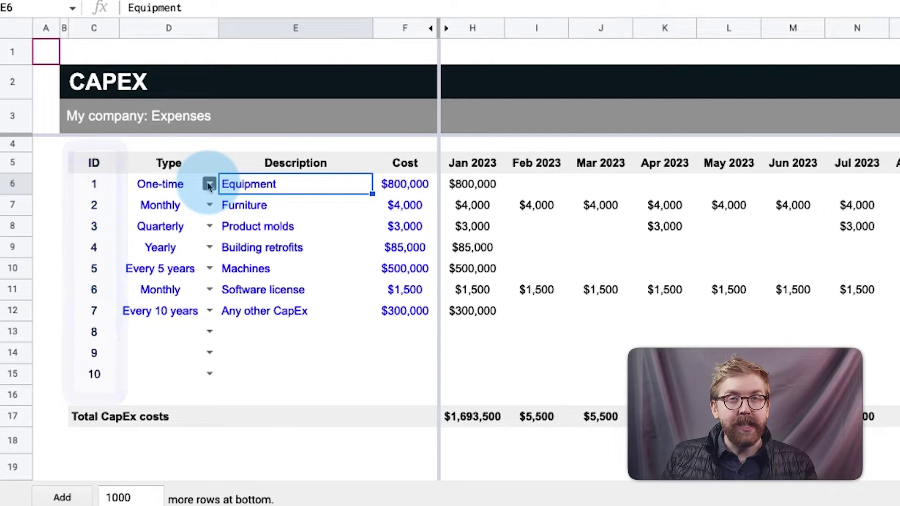
pyautogui.click(209, 185)
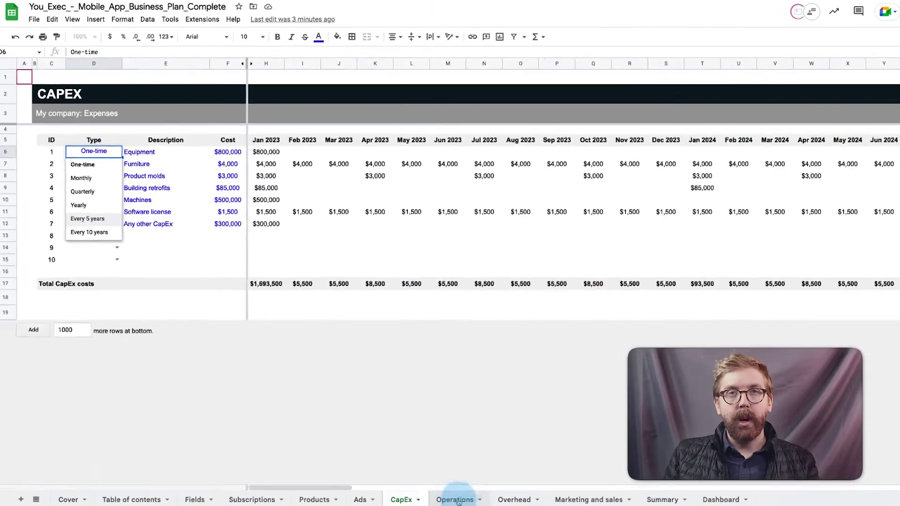
pyautogui.click(455, 500)
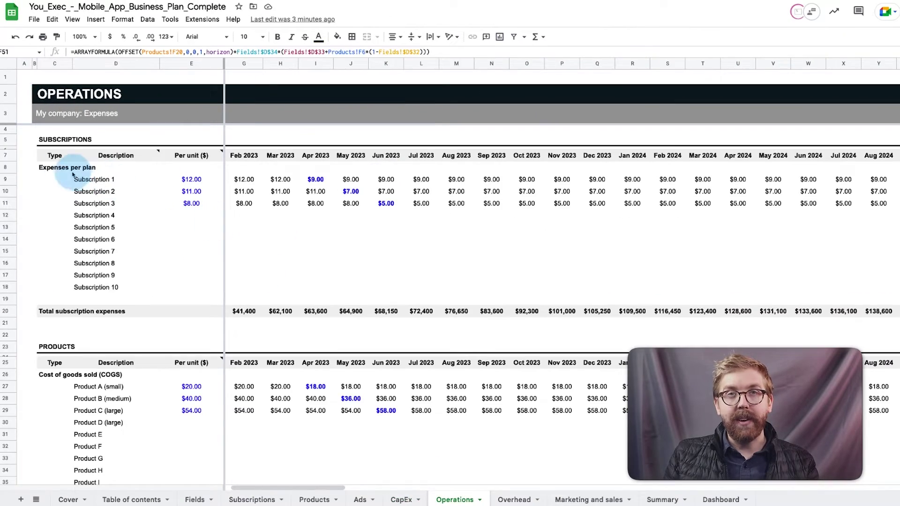
# Review Subscription 1 and Subscription 3's $8.00 per-unit costs and the Return processing costs section
pyautogui.click(195, 181)
pyautogui.click(196, 205)
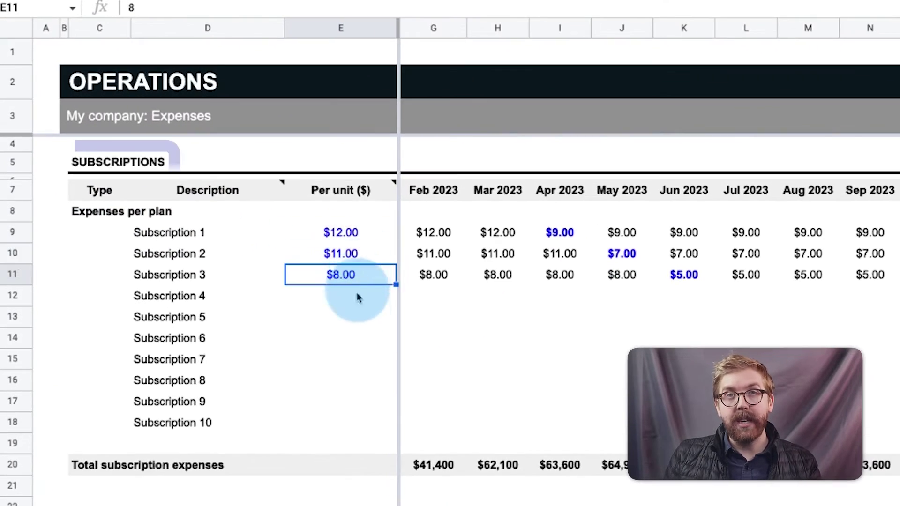
pyautogui.scroll(-5, 358, 306)
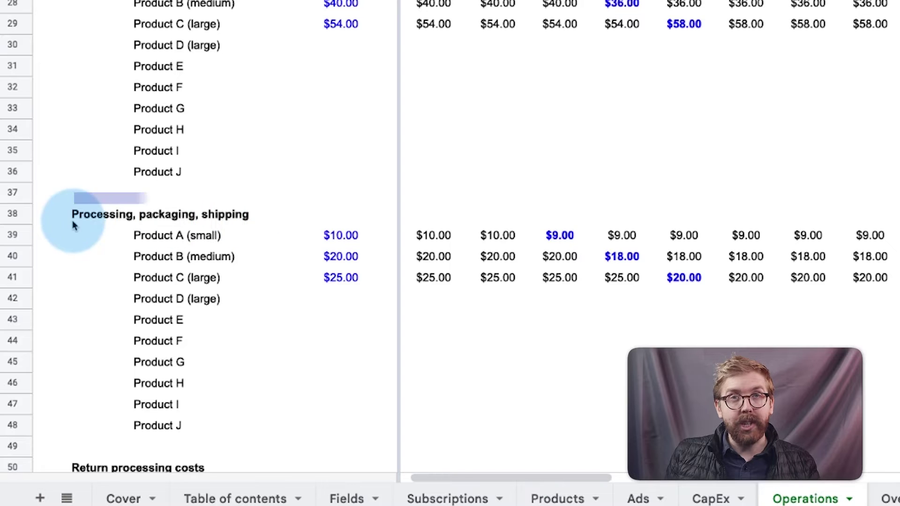
pyautogui.scroll(-6, 368, 318)
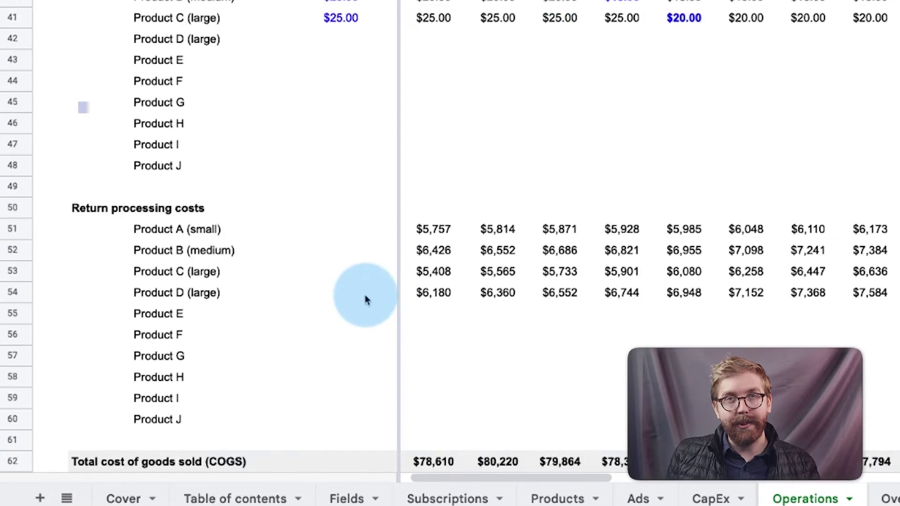
pyautogui.click(82, 127)
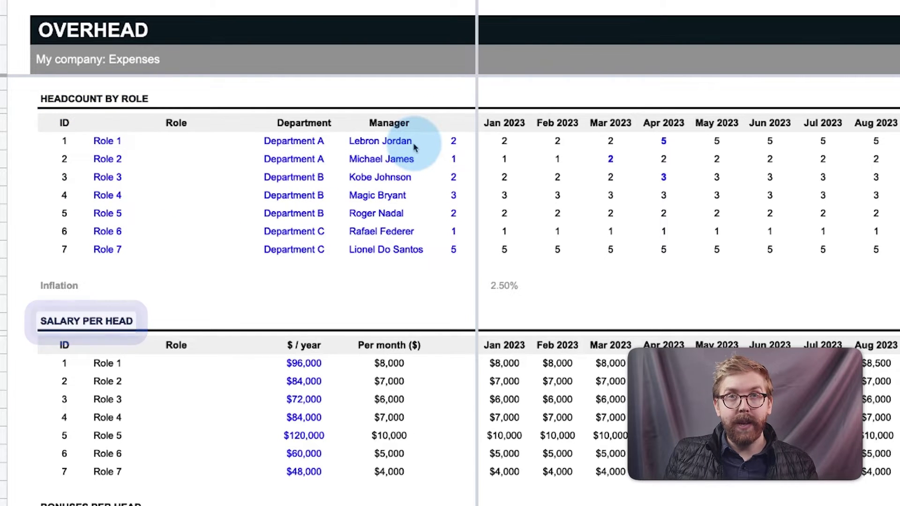
pyautogui.scroll(-7, 245, 368)
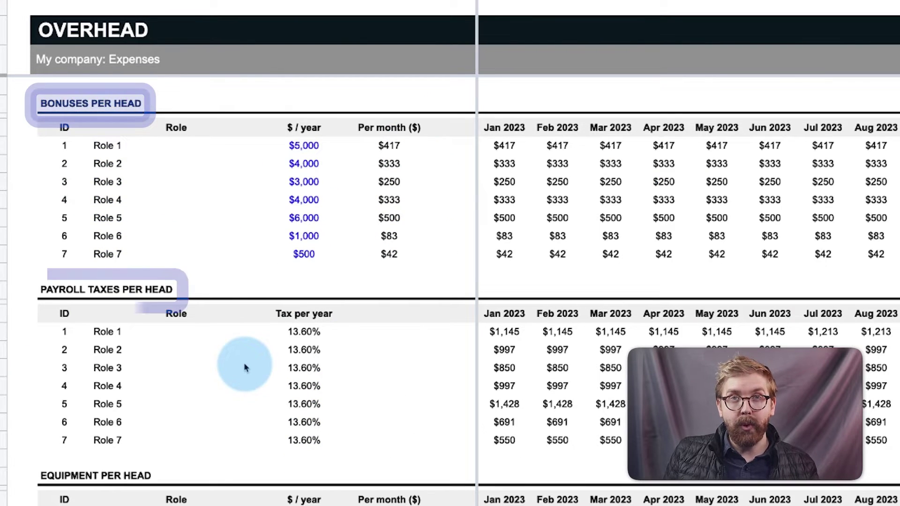
pyautogui.scroll(-7, 244, 367)
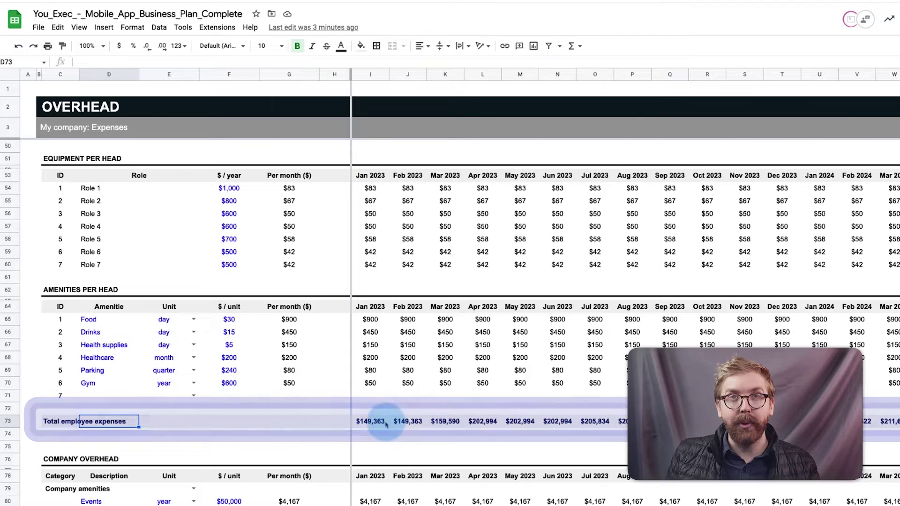
pyautogui.click(408, 421)
pyautogui.scroll(-3, 406, 425)
pyautogui.scroll(-5, 406, 425)
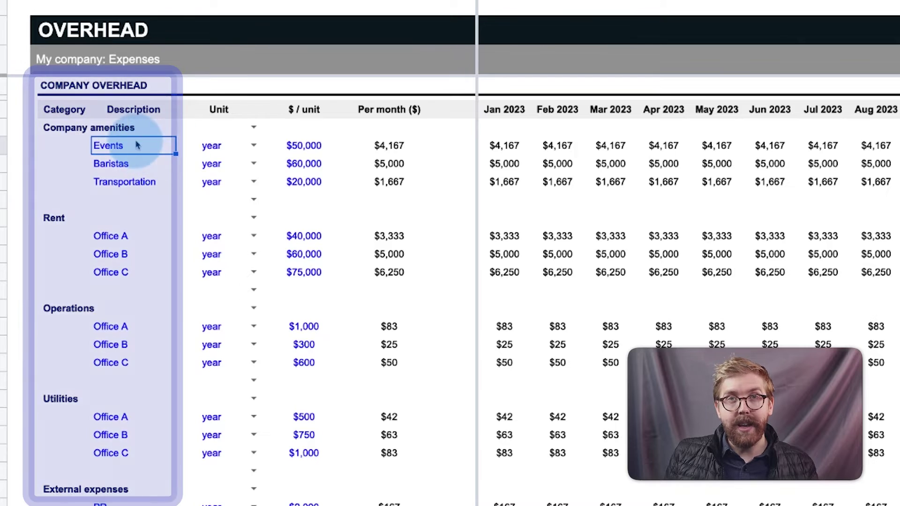
pyautogui.click(255, 148)
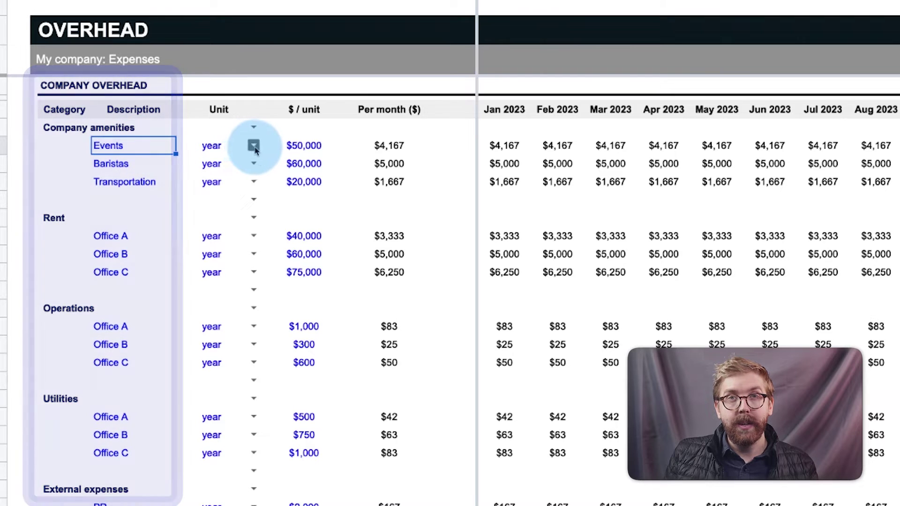
pyautogui.click(311, 151)
pyautogui.click(414, 151)
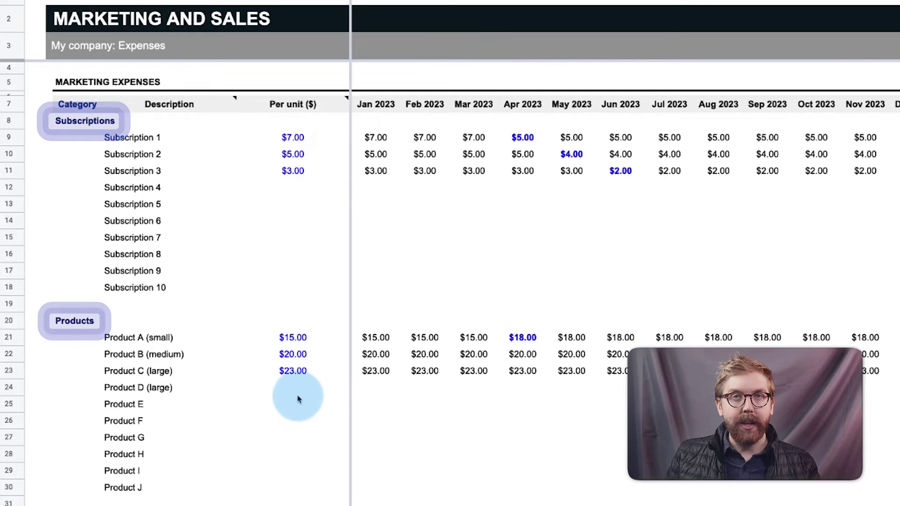
# Scroll the Marketing and sales sheet, then check transaction fees on the Fields sheet
pyautogui.scroll(-5, 298, 399)
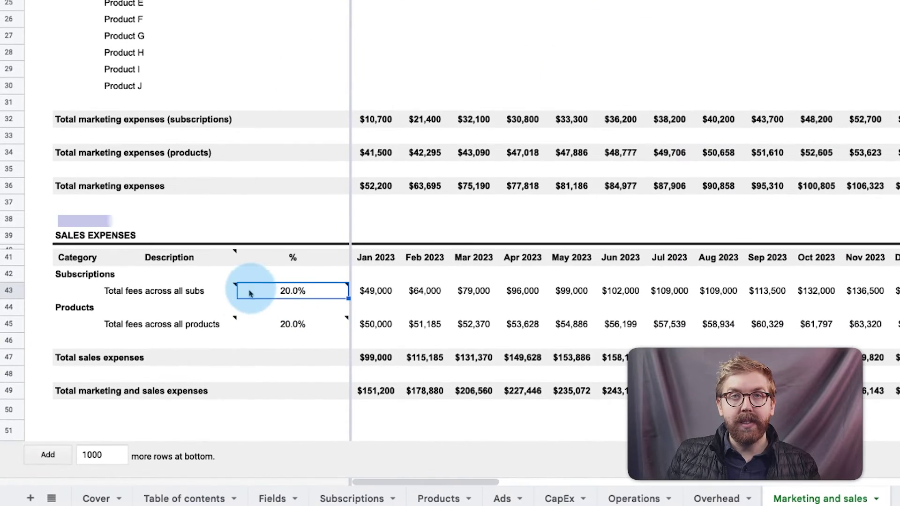
pyautogui.click(279, 496)
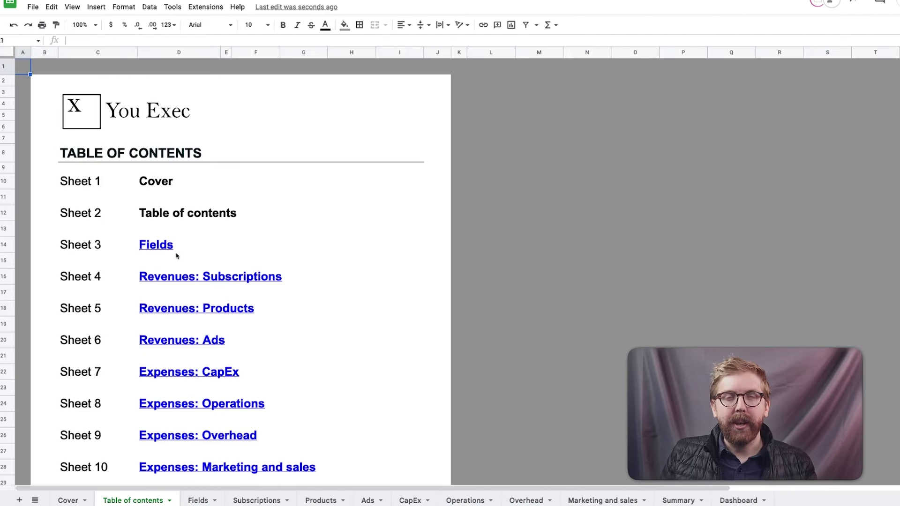
# Filter the Summary sheet's three dropdowns to Subscription 1, Video ad 1 and Product A
pyautogui.scroll(-3, 174, 255)
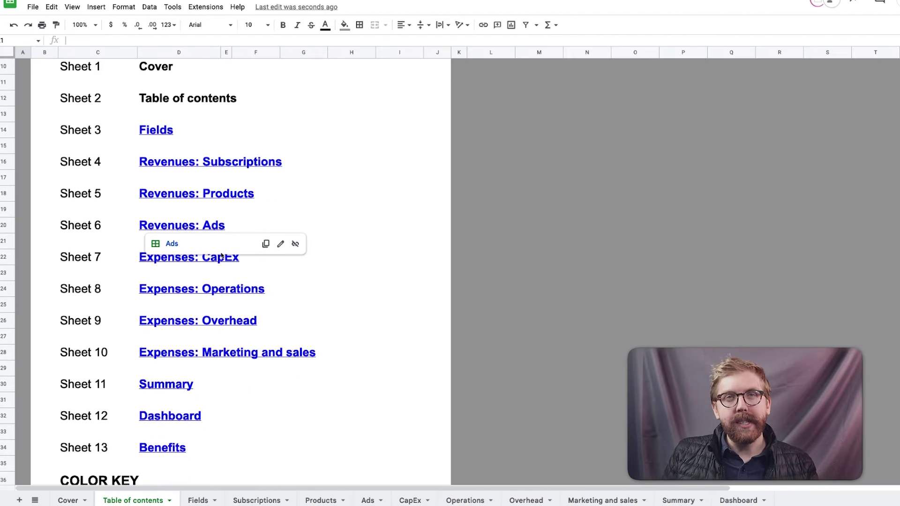
pyautogui.click(172, 367)
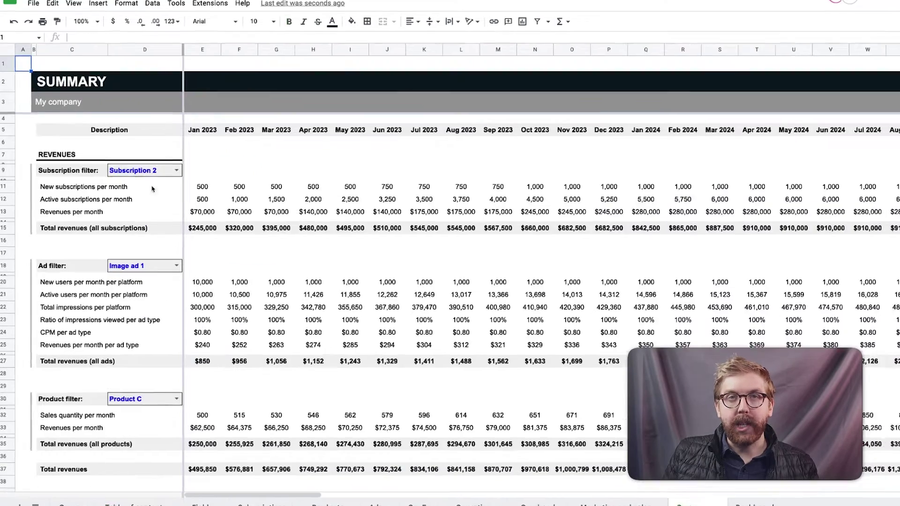
pyautogui.click(181, 172)
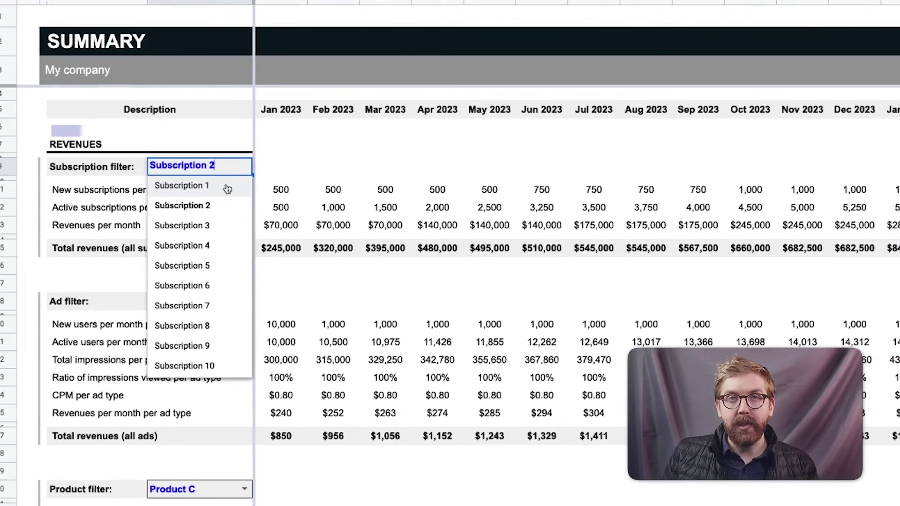
pyautogui.click(227, 189)
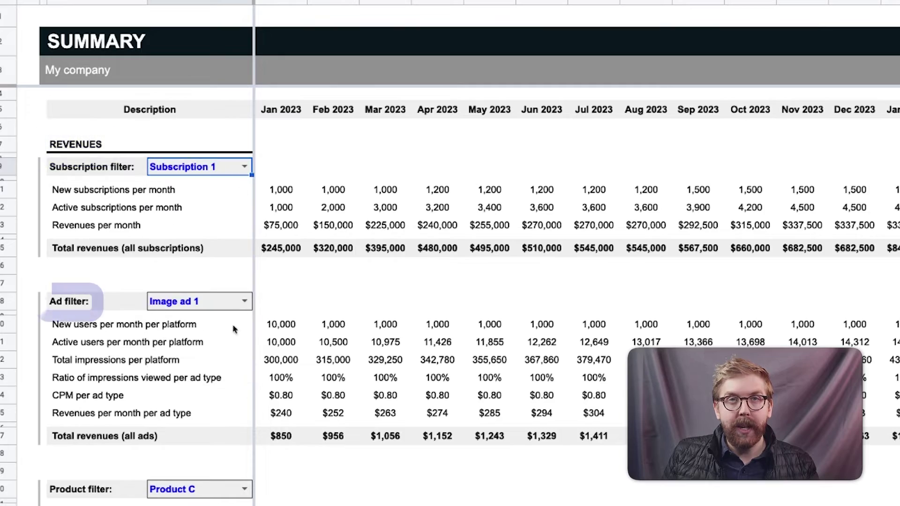
pyautogui.click(241, 302)
pyautogui.click(188, 382)
pyautogui.click(241, 489)
pyautogui.scroll(-3, 223, 386)
pyautogui.click(223, 386)
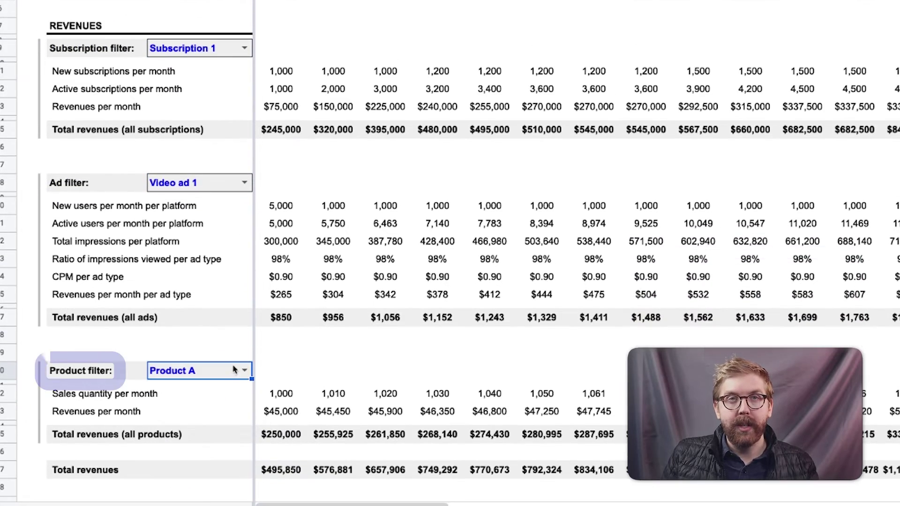
# Inspect the before-taxes profit row, starting with the first month's value
pyautogui.scroll(-10, 319, 402)
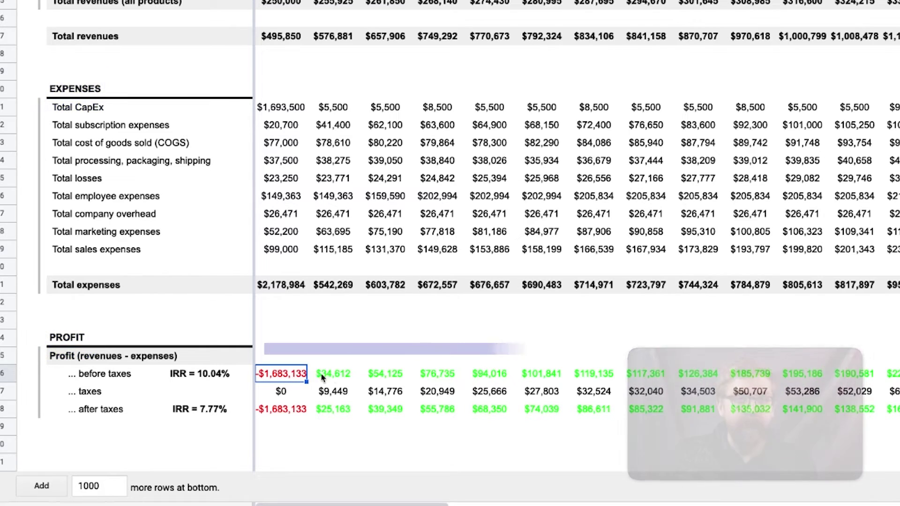
pyautogui.click(354, 373)
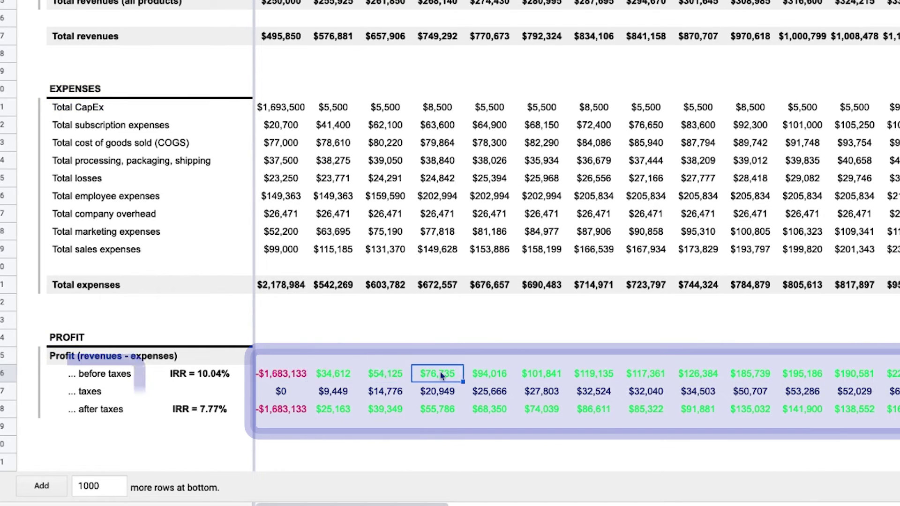
pyautogui.click(134, 377)
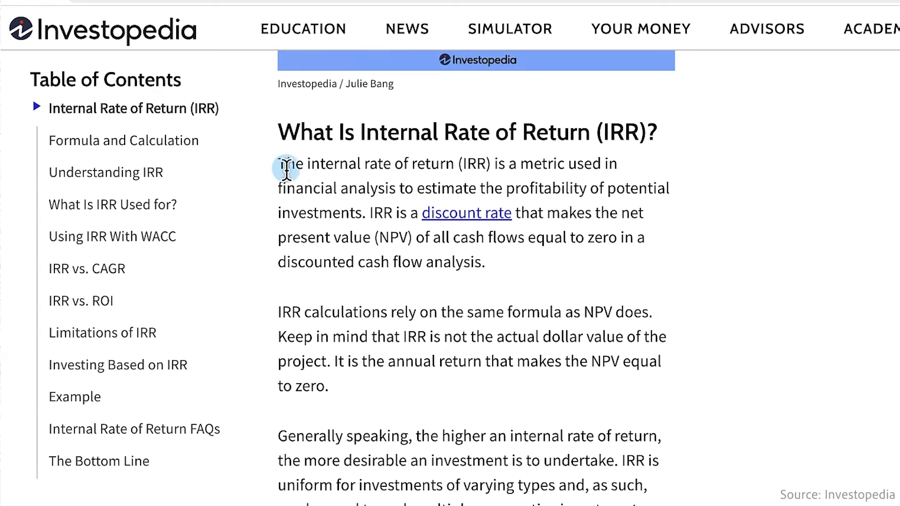
# Select the definition sentence under 'What Is Internal Rate of Return (IRR)?' in the Investopedia article
pyautogui.moveTo(281, 164); pyautogui.dragTo(371, 212)
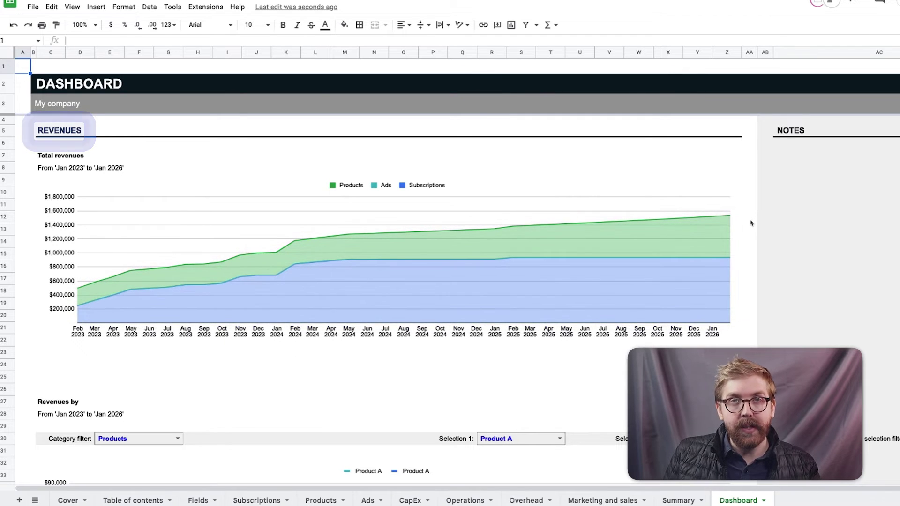
# Scroll through the Dashboard forecast charts, then select the Marketplace fee rate on Fields
pyautogui.scroll(-10, 751, 223)
pyautogui.scroll(-20, 750, 223)
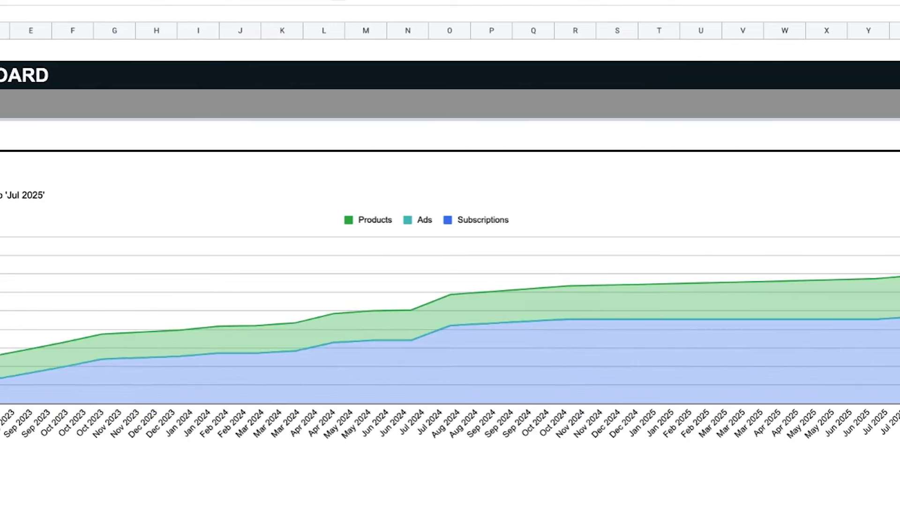
pyautogui.click(394, 251)
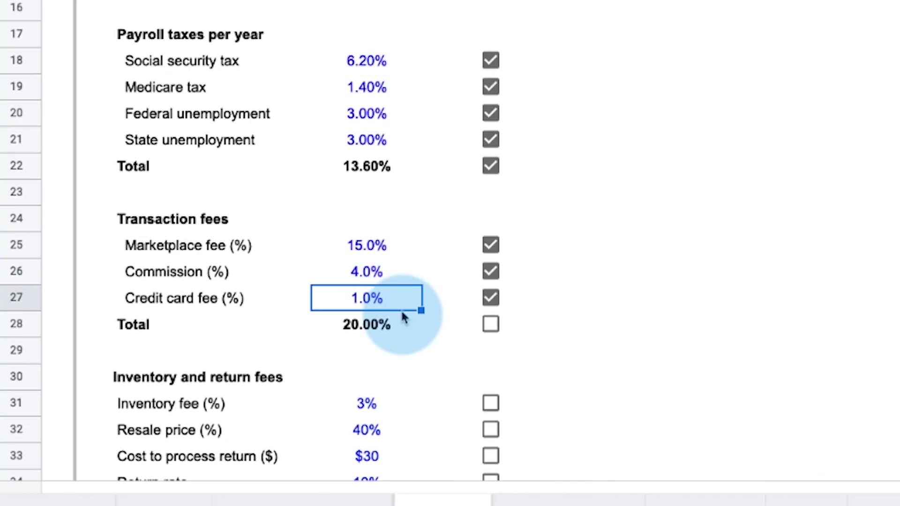
# Review the inventory and return fee inputs and Product A's monthly sales of 1,000
pyautogui.scroll(-5, 412, 244)
pyautogui.click(428, 167)
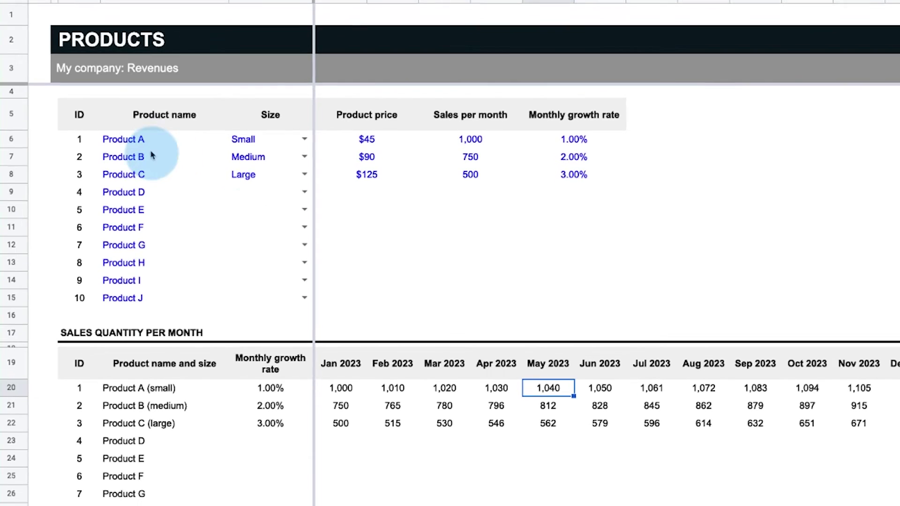
pyautogui.click(262, 139)
pyautogui.click(469, 139)
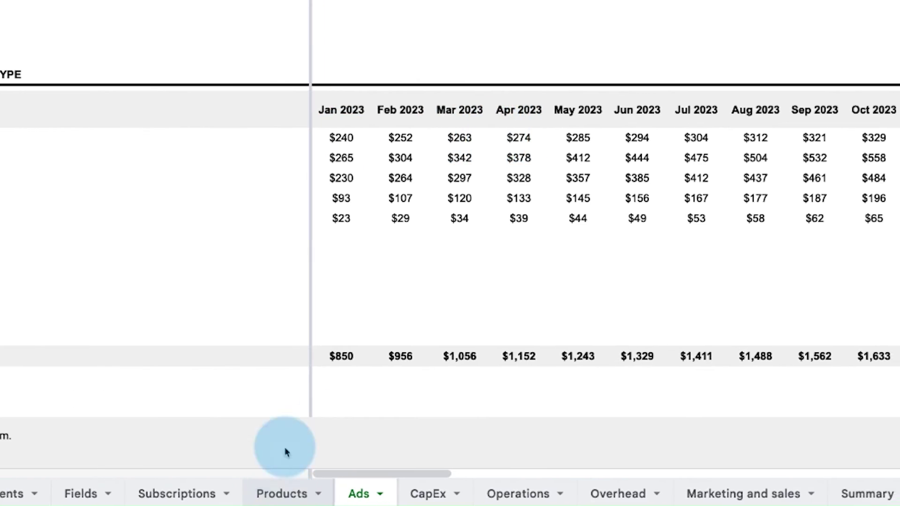
# Enter 2,500 for Product A's May 2023 sales, then check September and the Summary
pyautogui.click(281, 492)
pyautogui.click(356, 213)
pyautogui.write('2500')
pyautogui.press('Return')
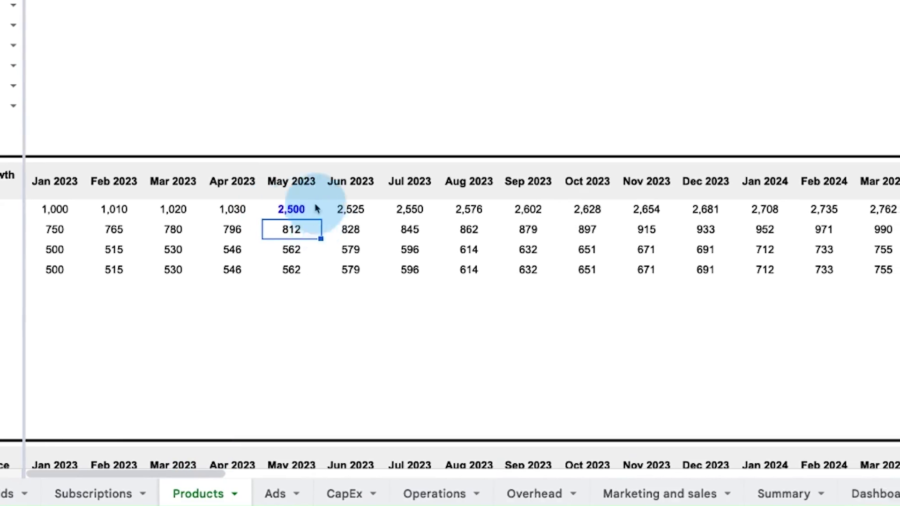
pyautogui.click(528, 209)
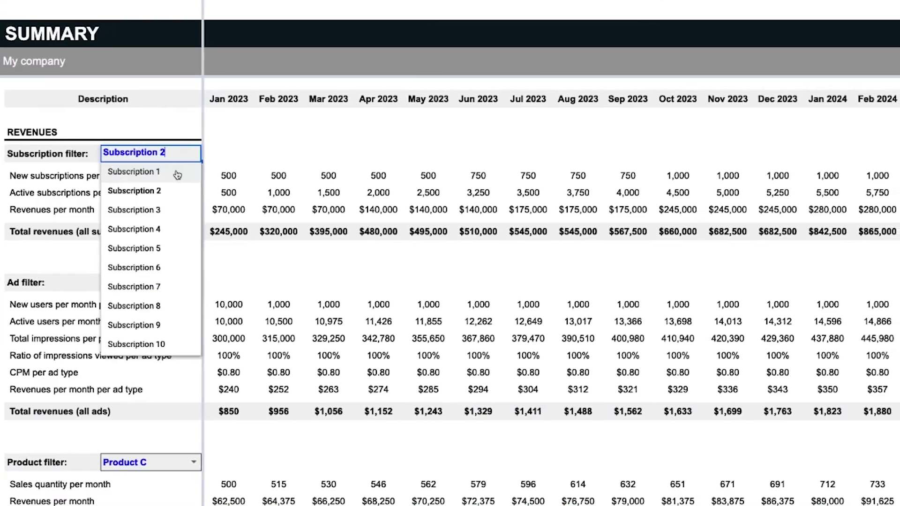
pyautogui.click(176, 174)
pyautogui.scroll(-10, 450, 281)
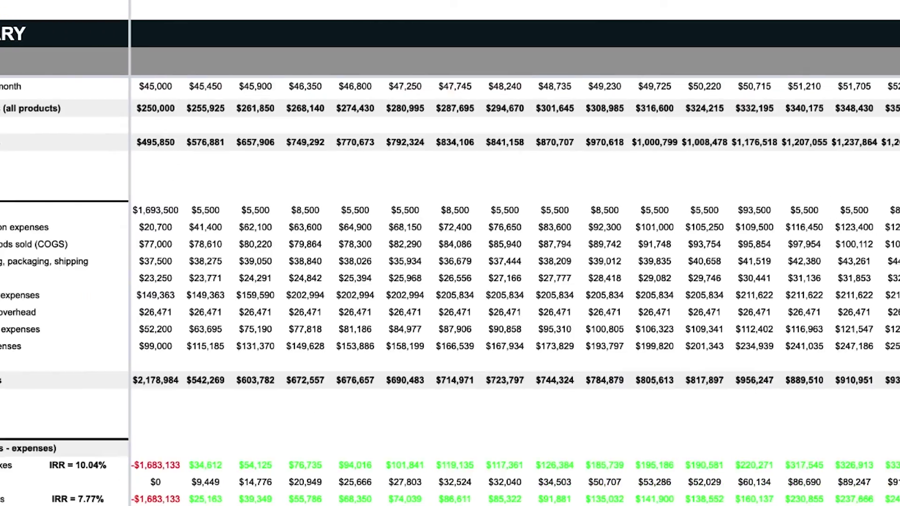